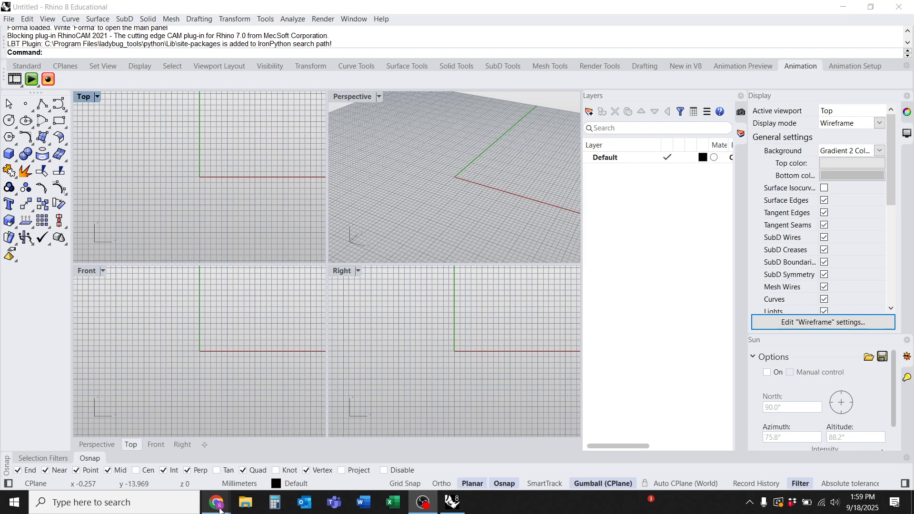
# Step: Switch to Chrome and run a Google search for "usgs map viewer"
pyautogui.moveTo(219, 506)
pyautogui.click(268, 463)
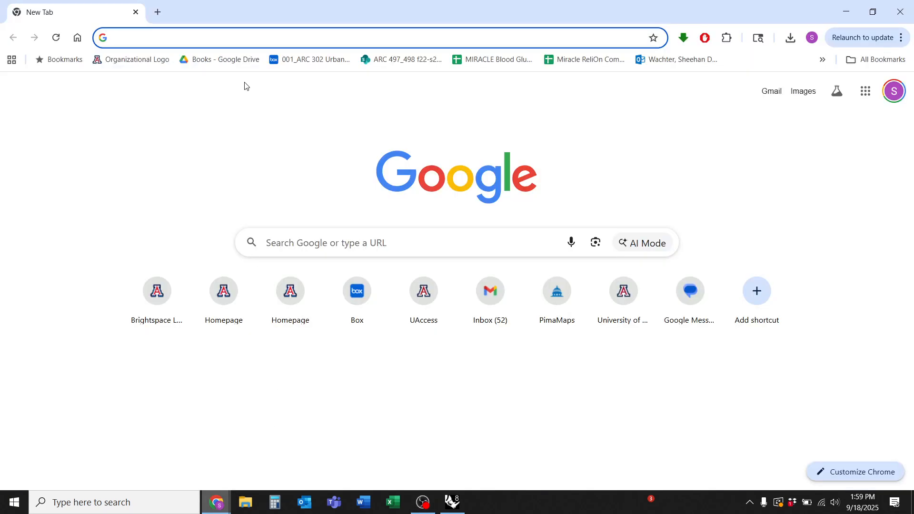
pyautogui.click(234, 35)
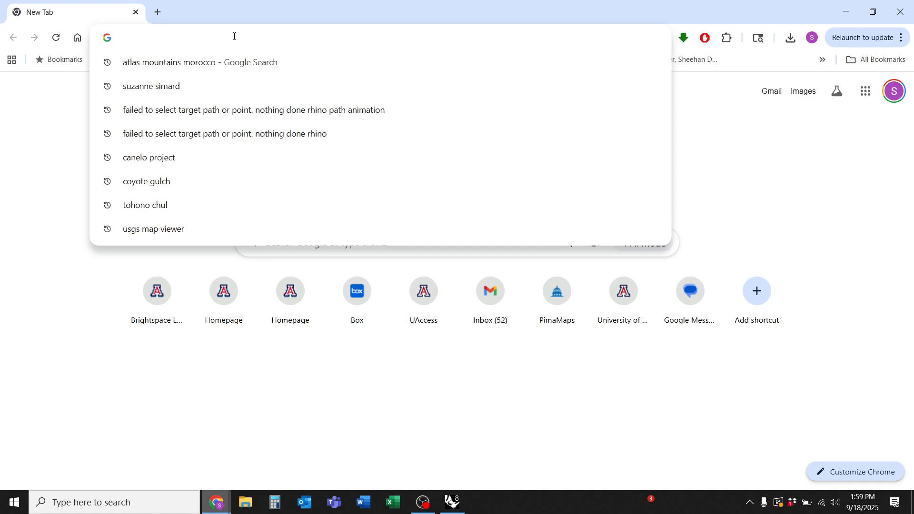
pyautogui.click(173, 233)
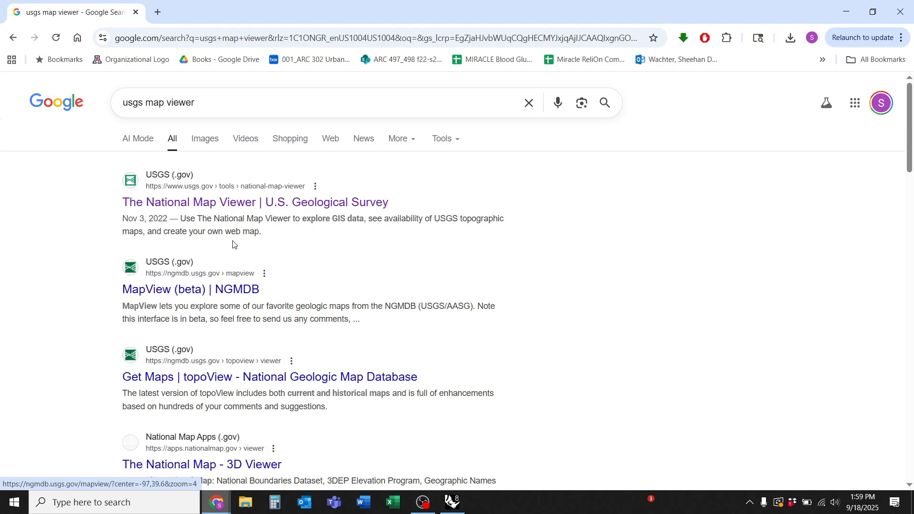
# Step: Open the USGS National Map Viewer from the search results, launch it, and go to its data download page
pyautogui.click(190, 205)
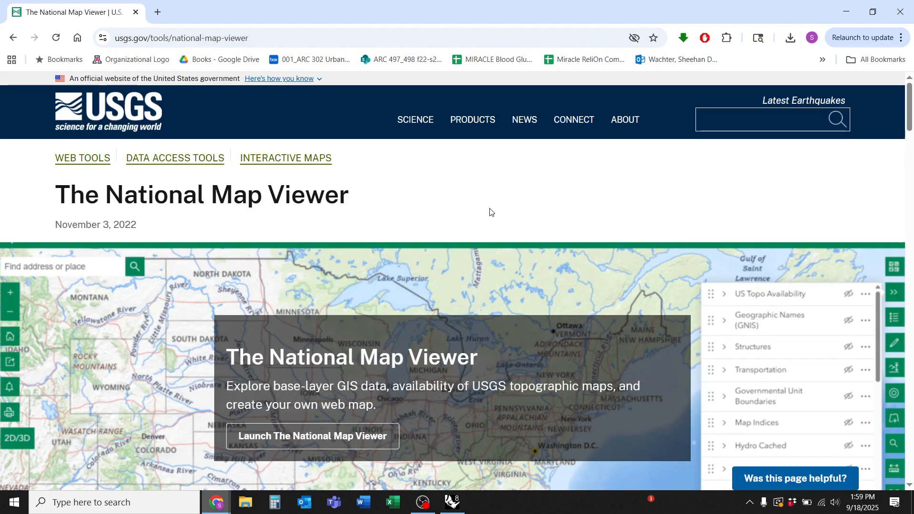
pyautogui.click(331, 439)
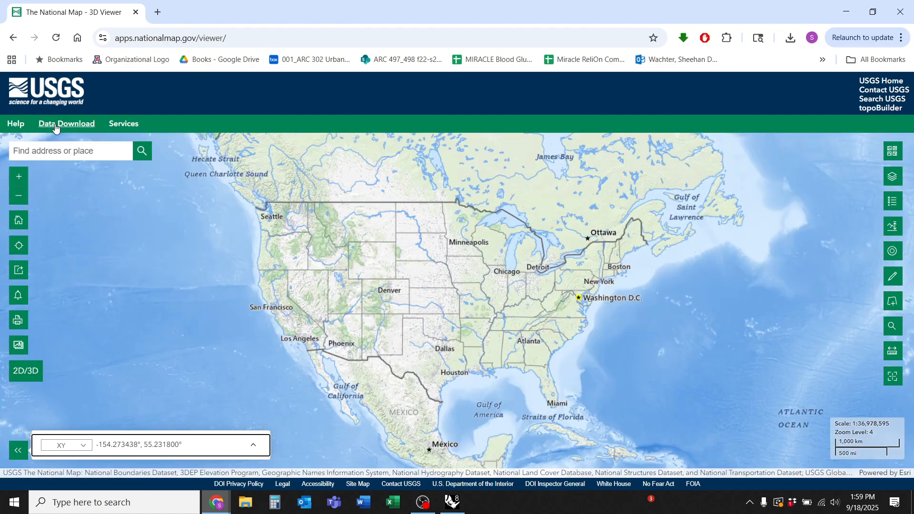
pyautogui.click(66, 126)
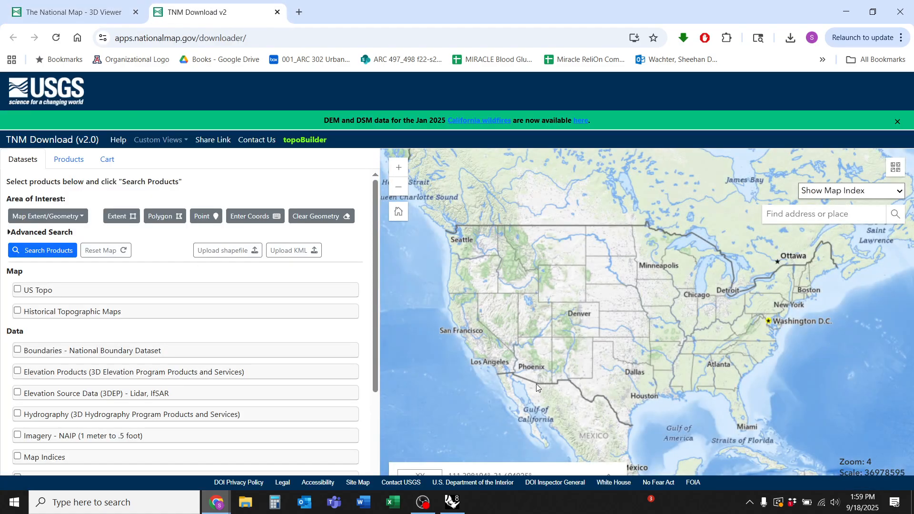
# Step: Draw a rectangular extent around Tumamoc Hill and Sentinel Peak in Tucson as the area of interest
pyautogui.scroll(2, 539, 381)
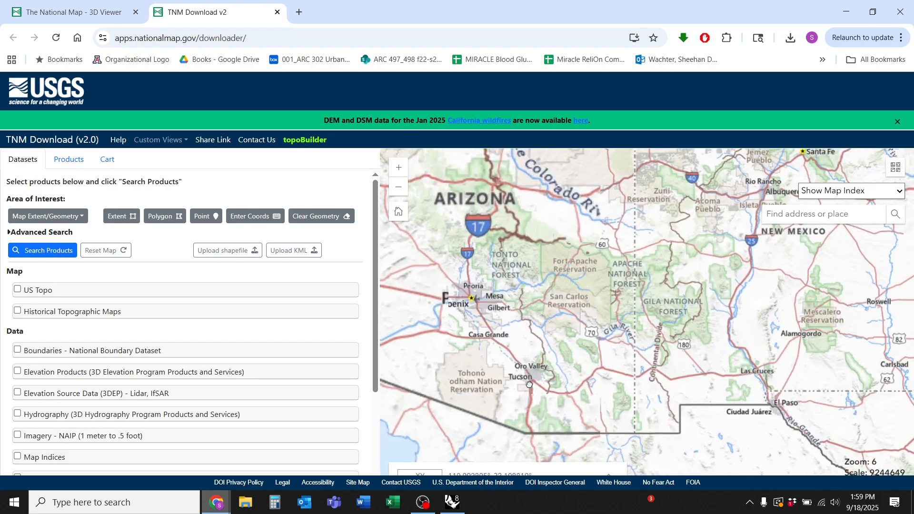
pyautogui.scroll(5, 520, 379)
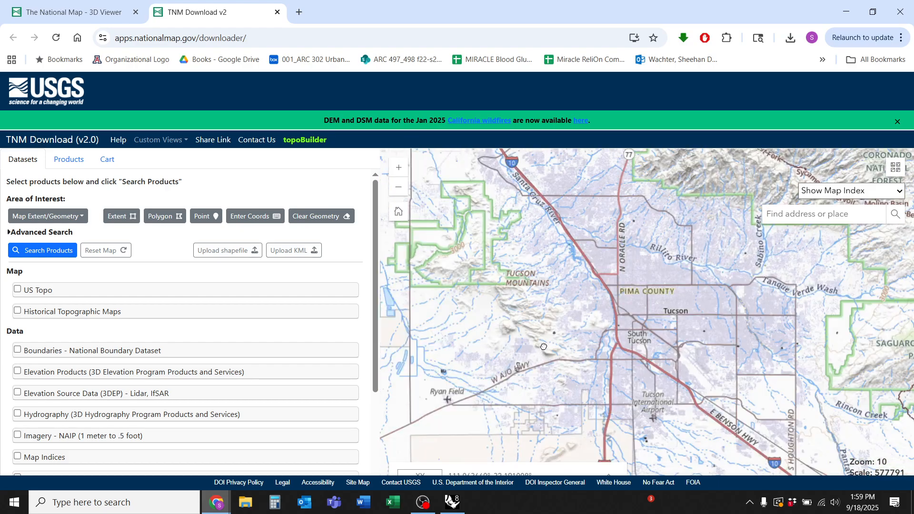
pyautogui.scroll(1, 544, 351)
pyautogui.moveTo(544, 351); pyautogui.dragTo(473, 345)
pyautogui.scroll(1, 517, 358)
pyautogui.scroll(1, 595, 272)
pyautogui.moveTo(595, 272); pyautogui.dragTo(540, 324)
pyautogui.scroll(1, 541, 324)
pyautogui.scroll(-1, 508, 314)
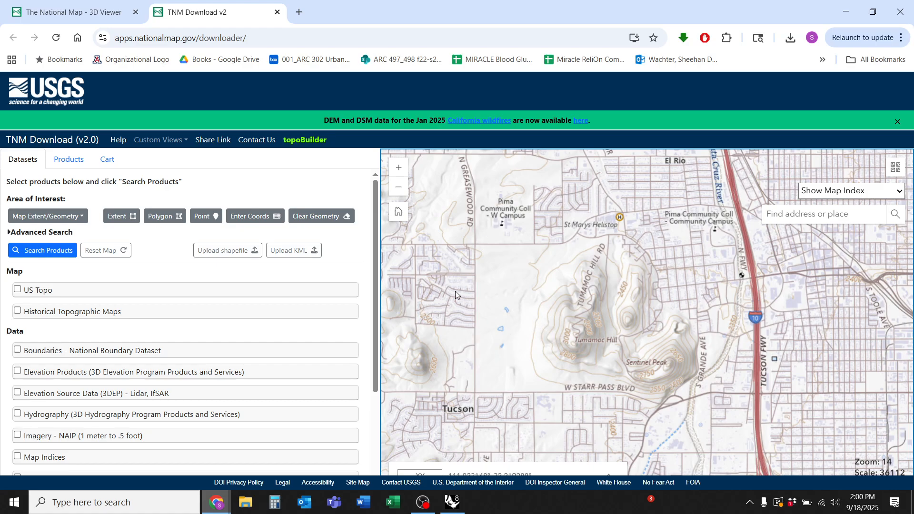
pyautogui.scroll(1, 455, 292)
pyautogui.scroll(-1, 484, 281)
pyautogui.moveTo(571, 299); pyautogui.dragTo(571, 322)
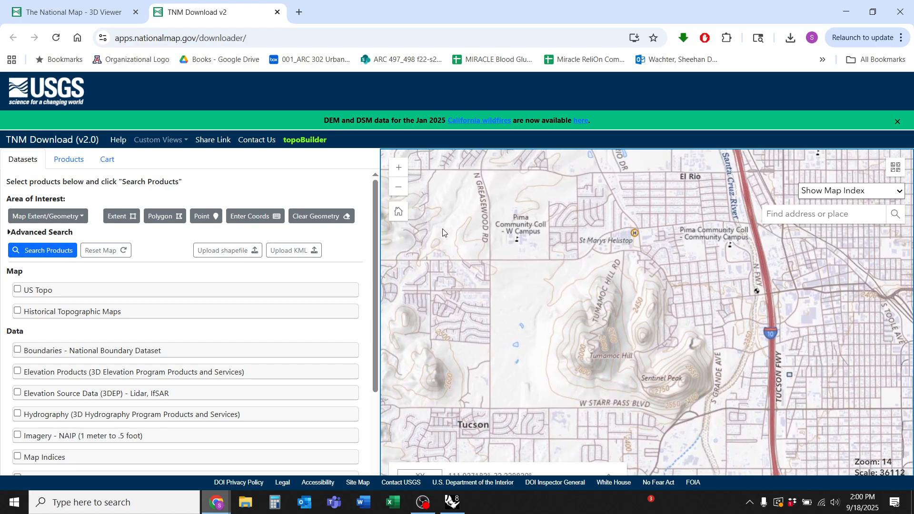
pyautogui.click(122, 222)
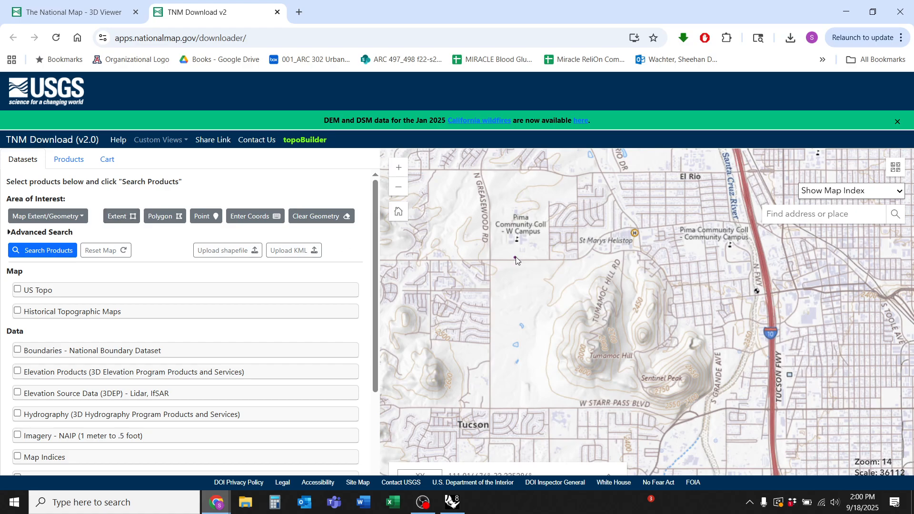
pyautogui.moveTo(472, 231); pyautogui.dragTo(746, 430)
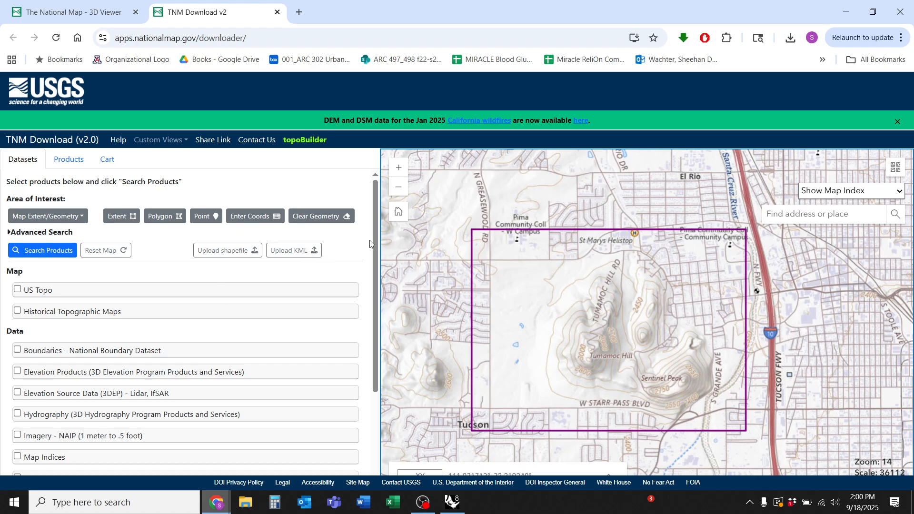
# Step: Search products for Elevation Source Data (3DEP) with DEM Source (OPR) included and Lidar Point Cloud (LPC) excluded
pyautogui.moveTo(374, 241); pyautogui.dragTo(367, 352)
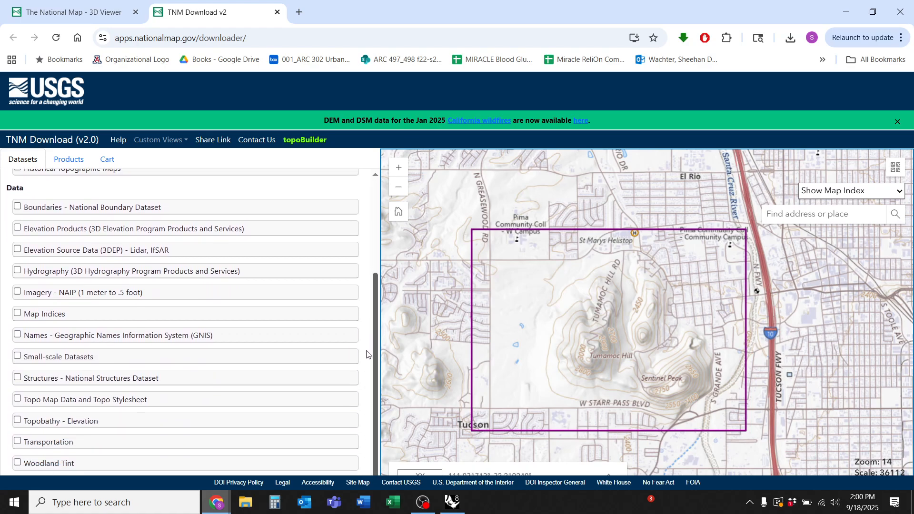
pyautogui.click(17, 251)
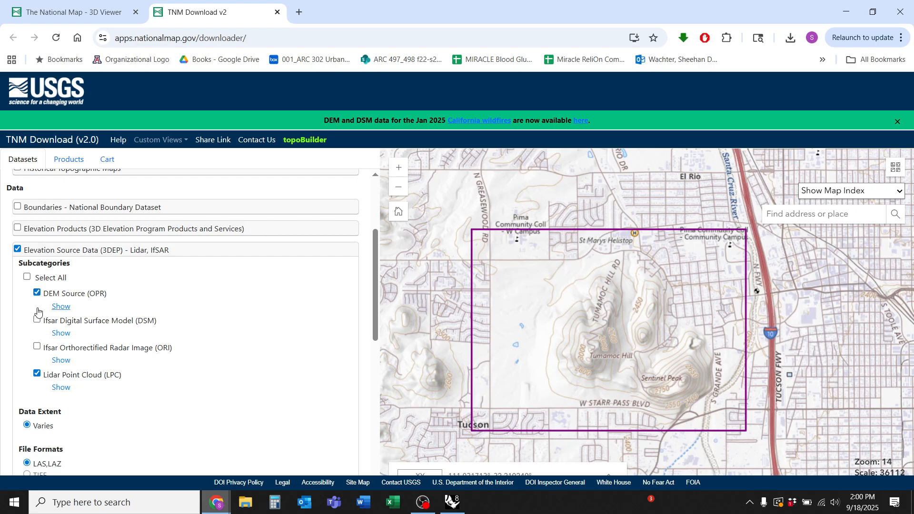
pyautogui.click(37, 375)
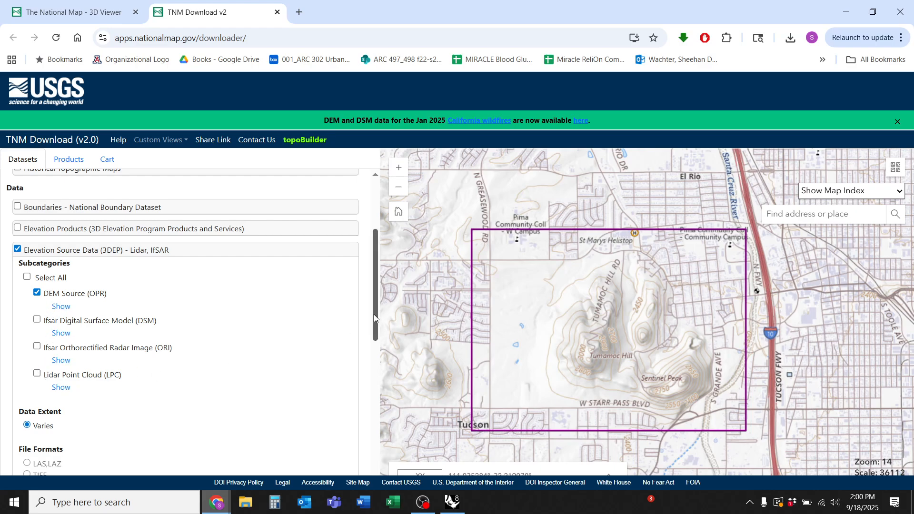
pyautogui.moveTo(375, 318); pyautogui.dragTo(377, 260)
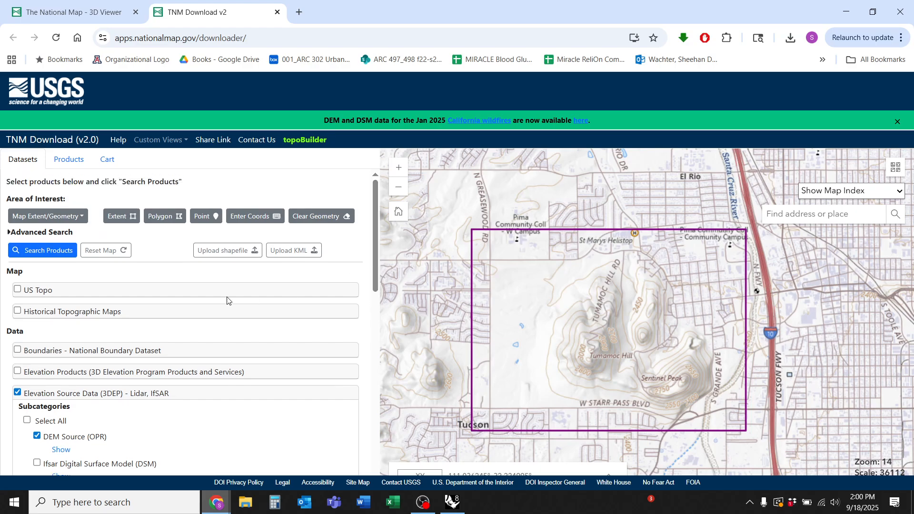
pyautogui.click(47, 250)
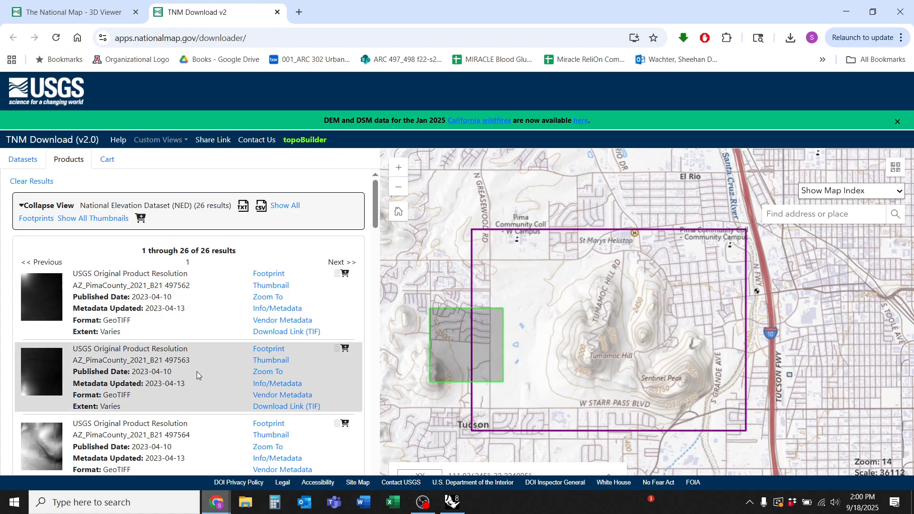
# Step: Show the footprint of tile AZ_PimaCounty_2021_B21 498564 on the map and download its TIF file
pyautogui.scroll(-7, 200, 362)
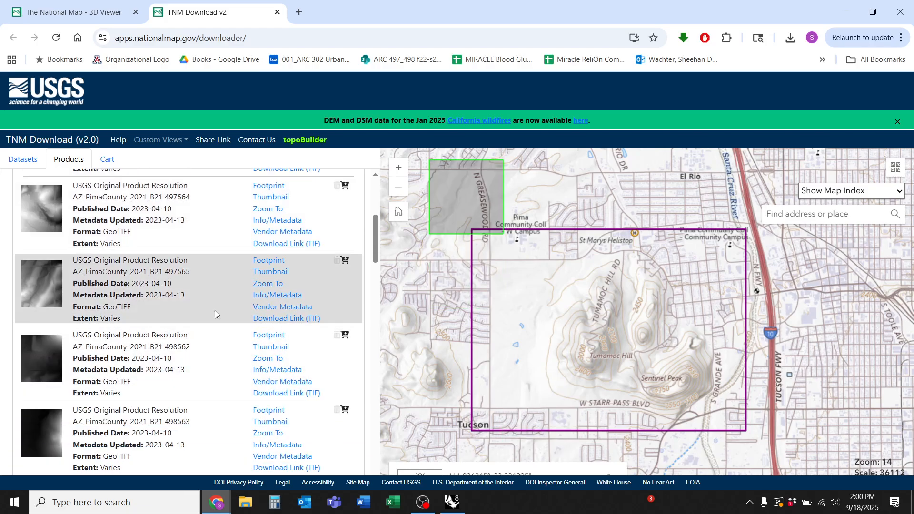
pyautogui.scroll(-2, 215, 311)
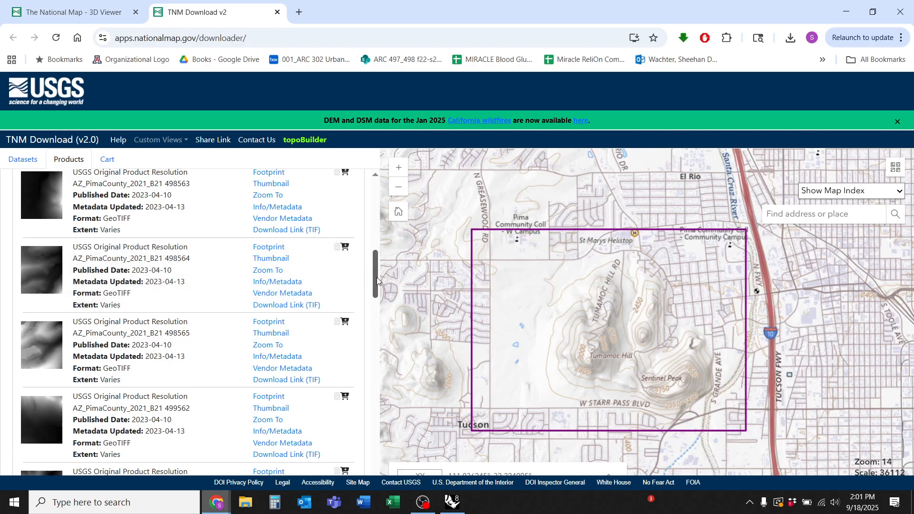
pyautogui.moveTo(376, 277); pyautogui.dragTo(362, 261)
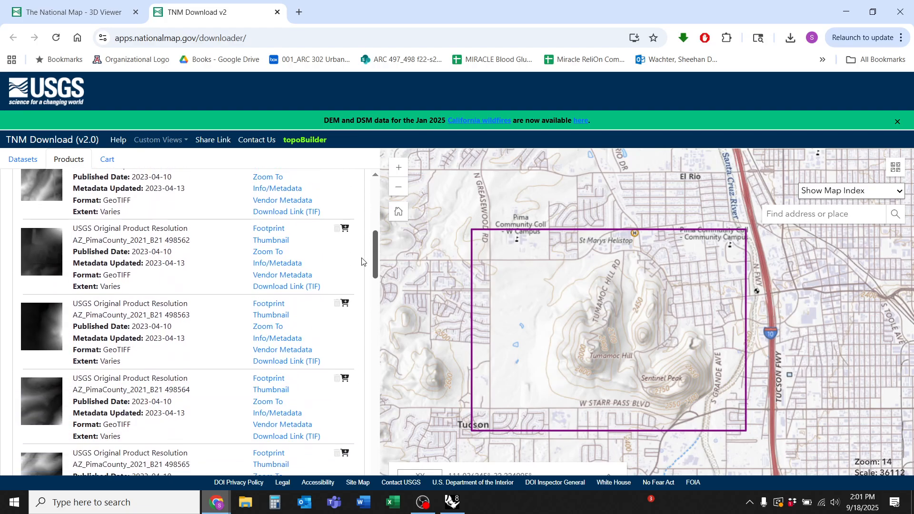
pyautogui.scroll(2, 193, 308)
pyautogui.scroll(-4, 179, 384)
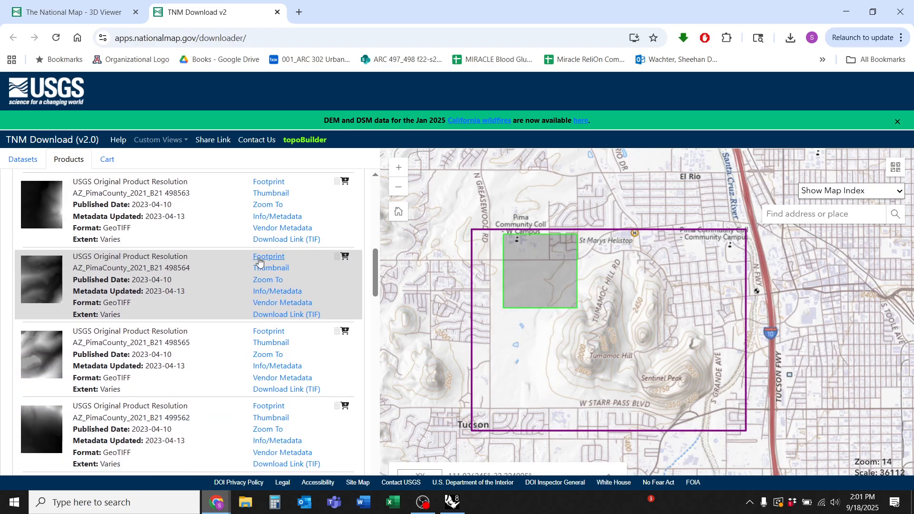
pyautogui.click(270, 257)
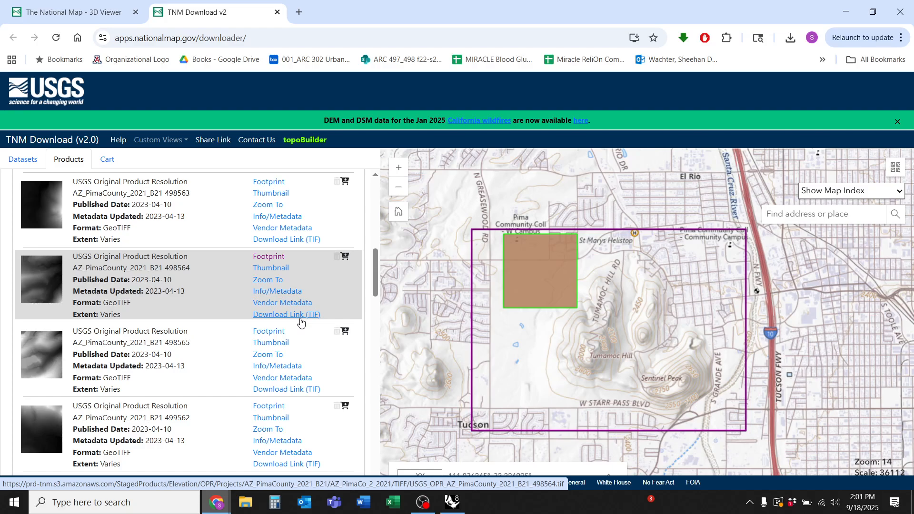
pyautogui.click(278, 316)
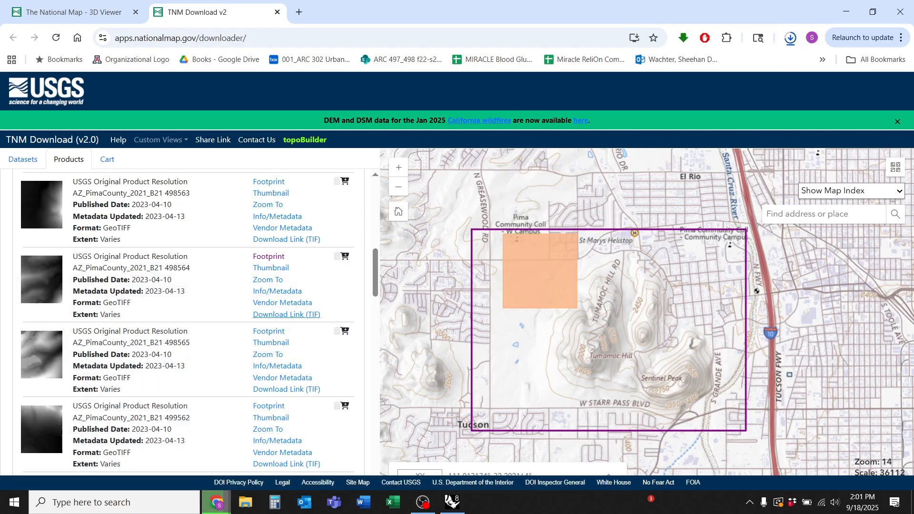
pyautogui.moveTo(423, 502)
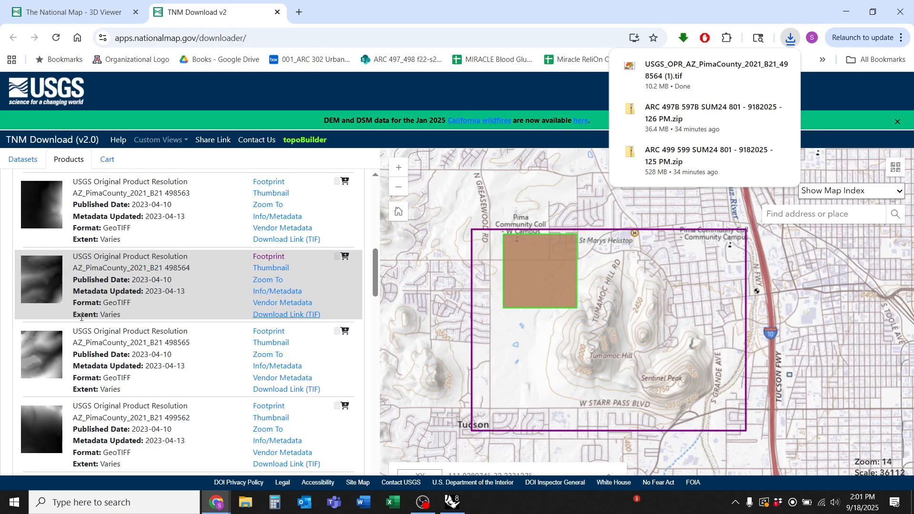
# Step: Search Google for "bison for grasshopper" in a new browser tab
pyautogui.click(299, 13)
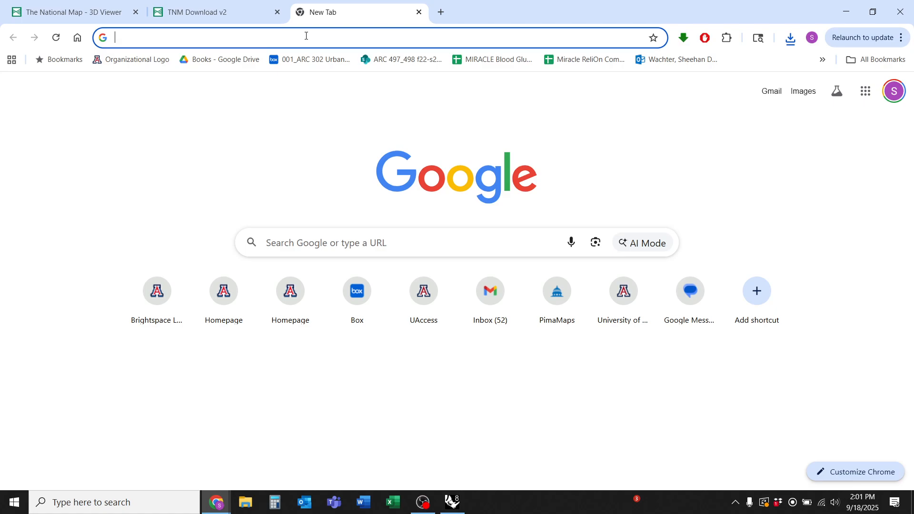
pyautogui.click(306, 36)
pyautogui.write('bison')
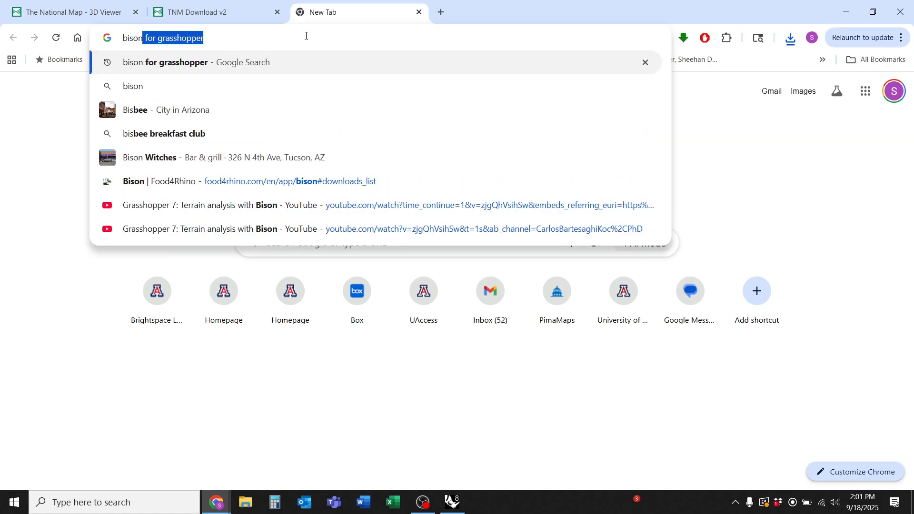
pyautogui.write(' for gra')
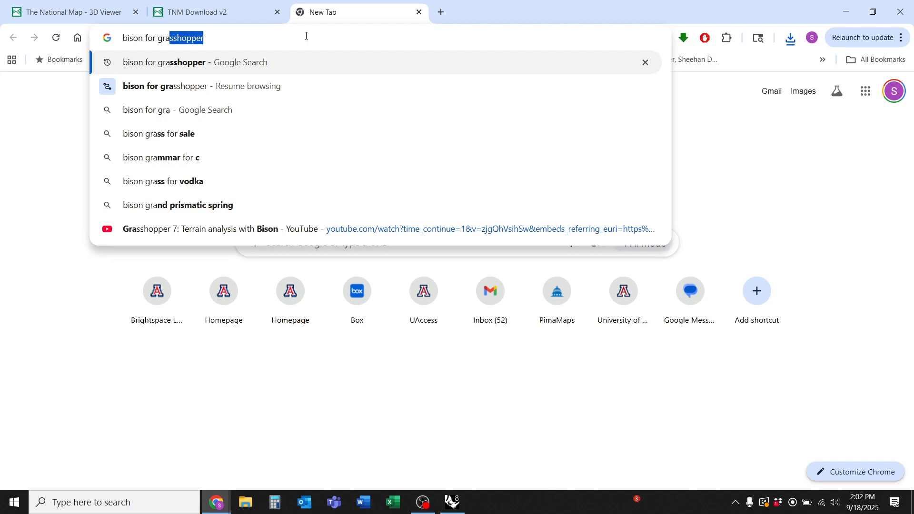
pyautogui.write('sshopper')
pyautogui.press('Return')
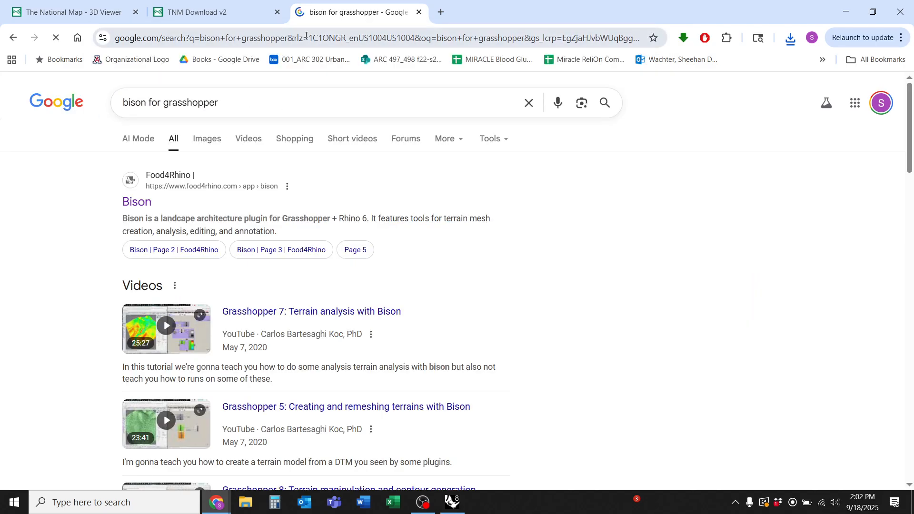
# Step: Open the Food4Rhino page for Bison and download the Bison v0.90x beta release
pyautogui.click(147, 206)
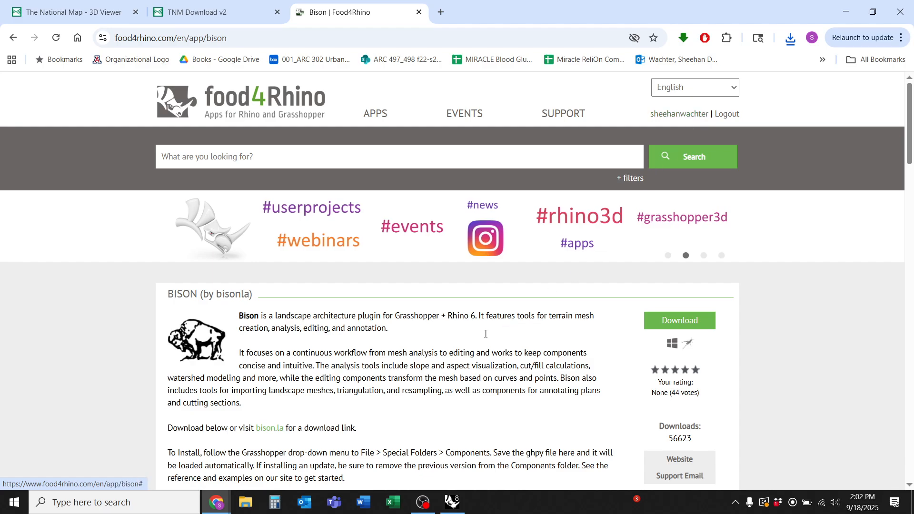
pyautogui.scroll(-5, 59, 338)
pyautogui.scroll(-2, 59, 337)
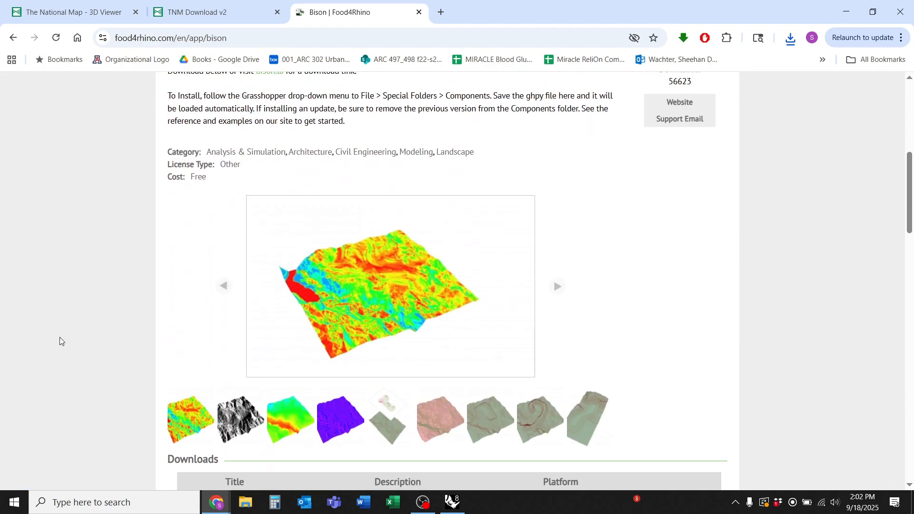
pyautogui.scroll(8, 489, 262)
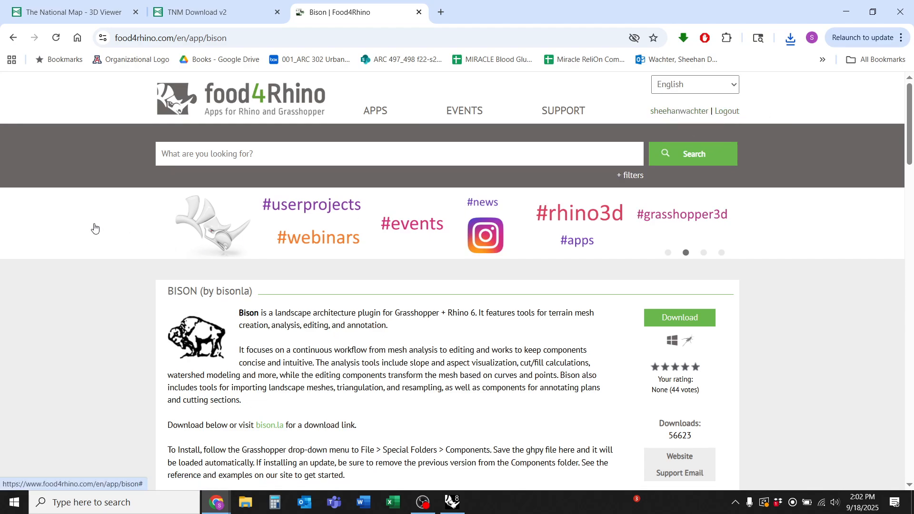
pyautogui.scroll(-5, 110, 251)
pyautogui.scroll(-8, 109, 251)
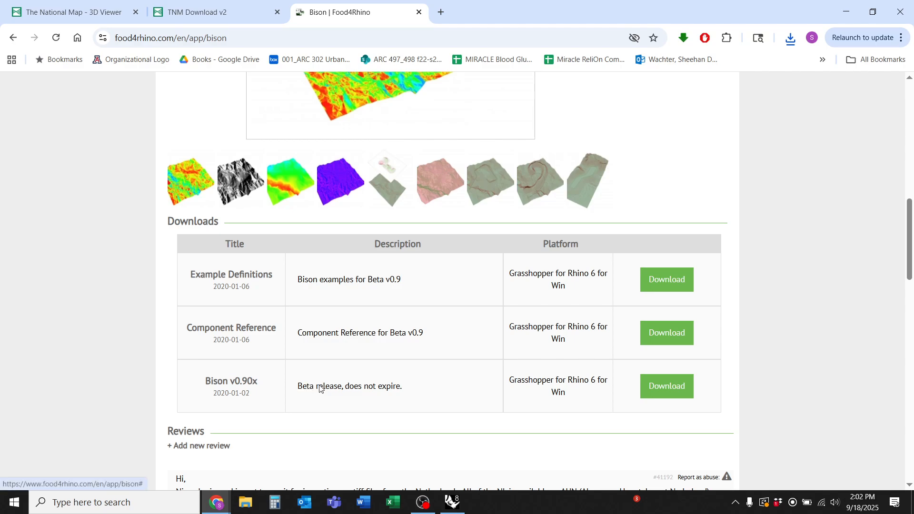
pyautogui.click(669, 388)
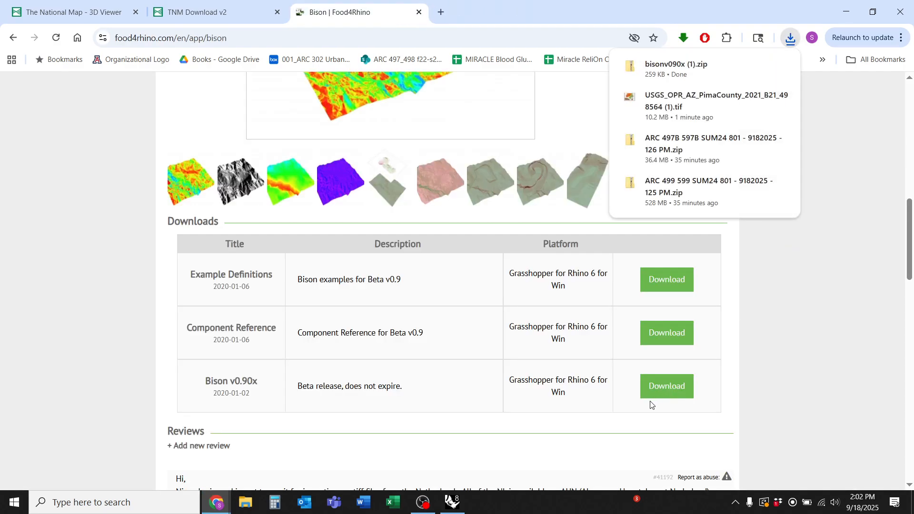
# Step: Switch to File Explorer and open the Downloads folder
pyautogui.click(246, 504)
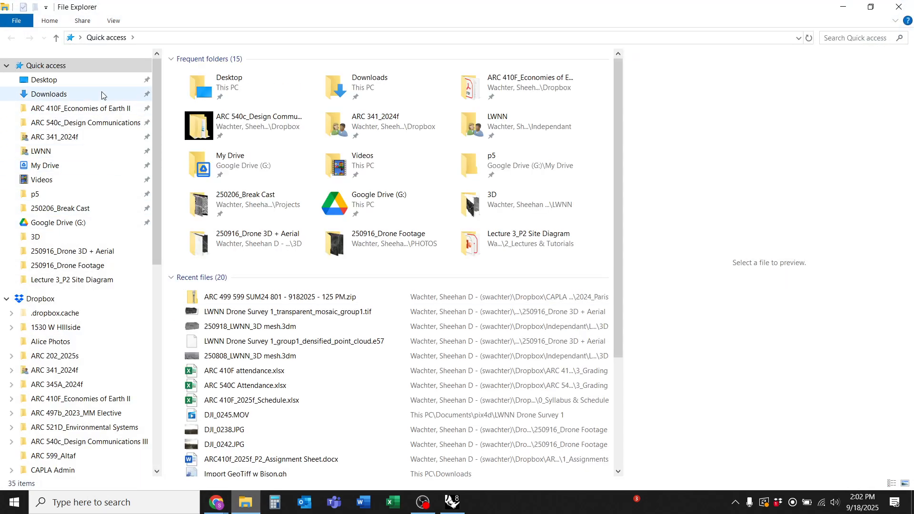
pyautogui.click(102, 80)
pyautogui.click(107, 92)
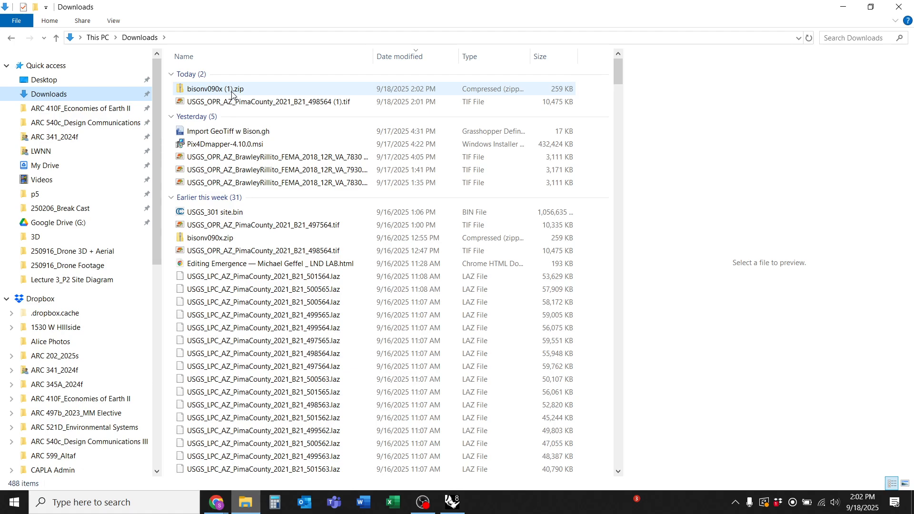
# Step: Unblock the downloaded bisonv090x (1).zip in its file properties and apply the change
pyautogui.click(231, 94)
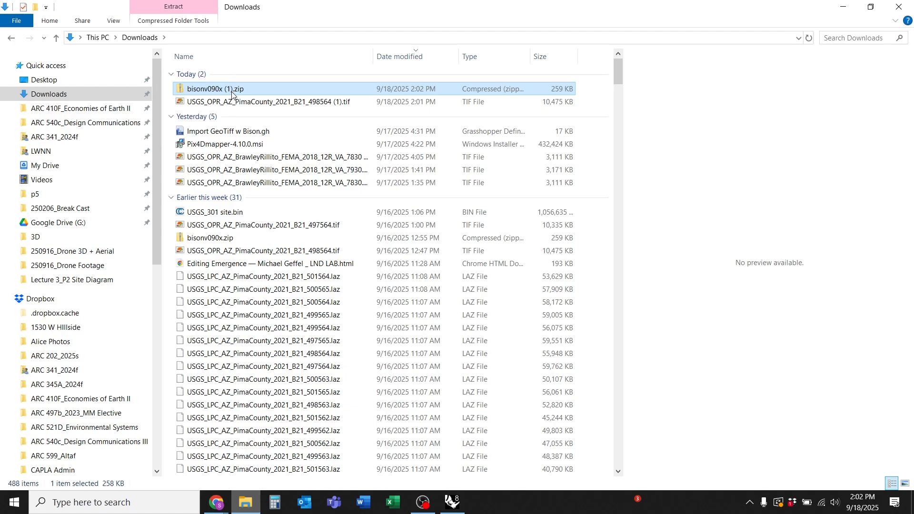
pyautogui.rightClick(231, 94)
pyautogui.click(305, 371)
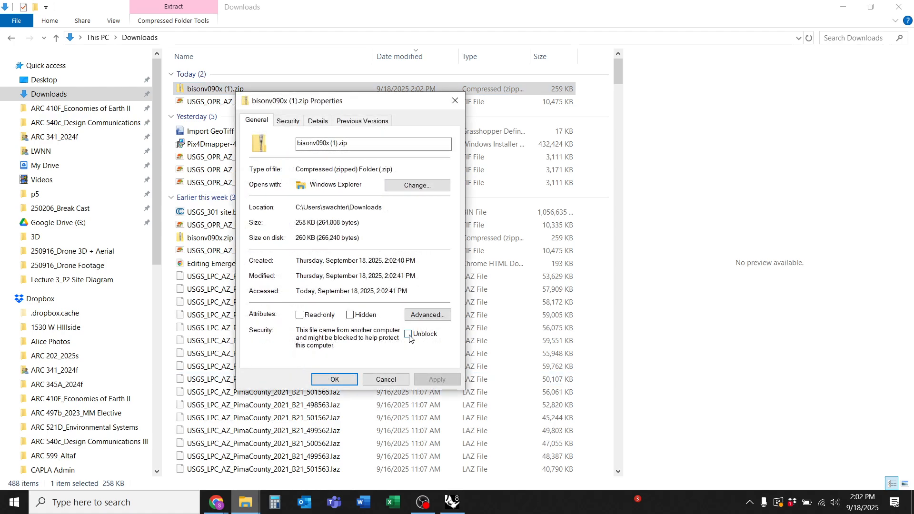
pyautogui.click(409, 335)
pyautogui.click(437, 381)
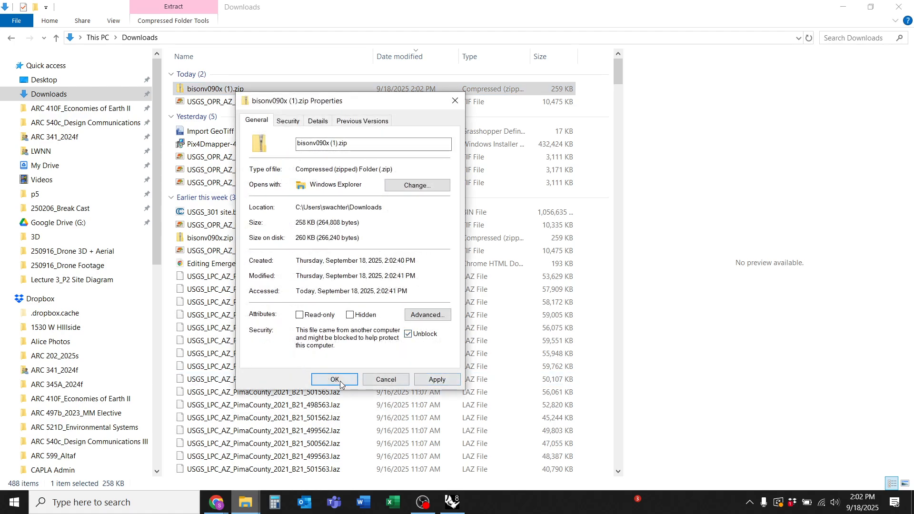
pyautogui.click(335, 381)
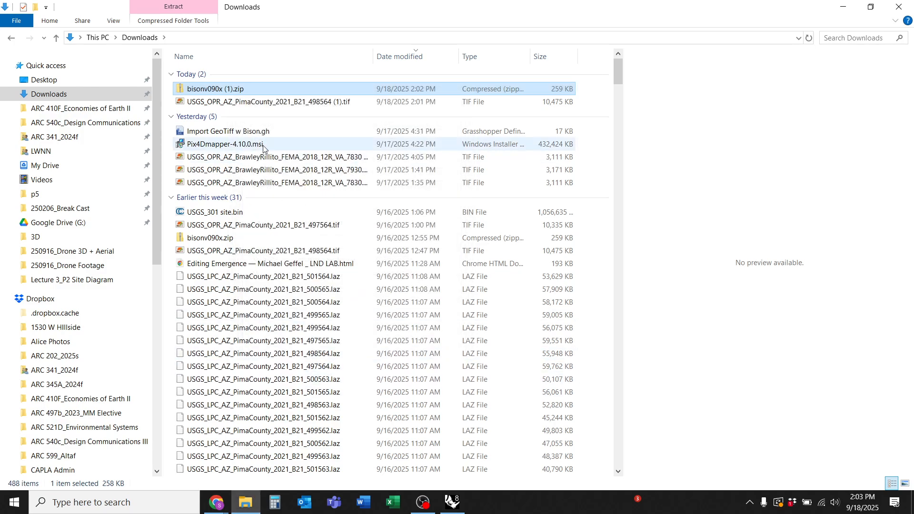
# Step: Extract all files from bisonv090x (1).zip to the default bisonv090x (1) folder in Downloads
pyautogui.rightClick(237, 91)
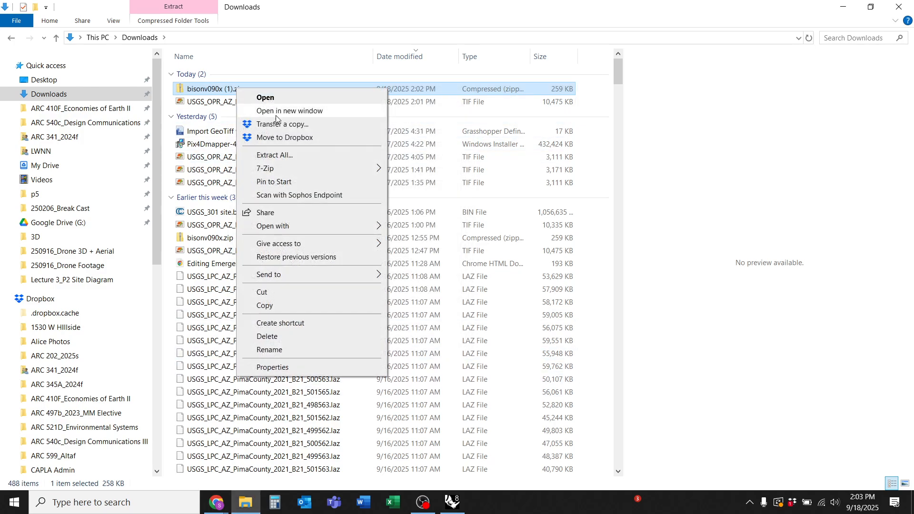
pyautogui.click(300, 158)
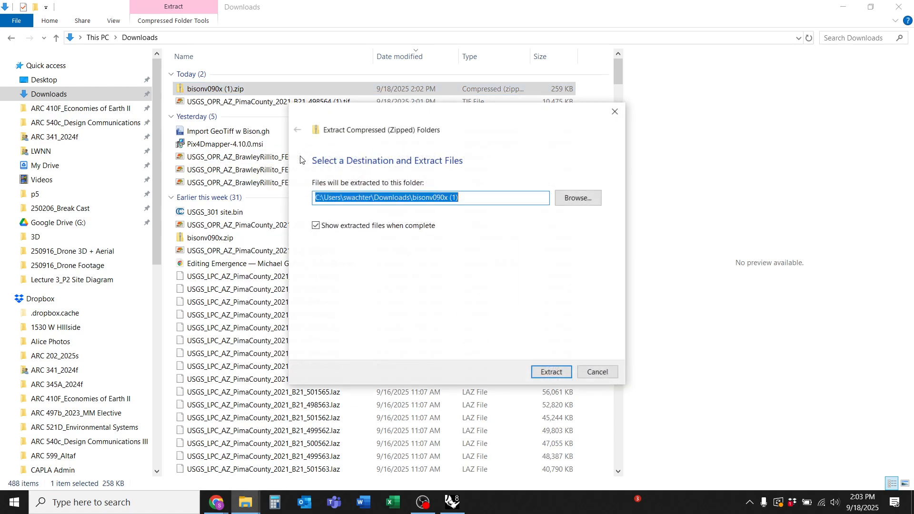
pyautogui.click(544, 372)
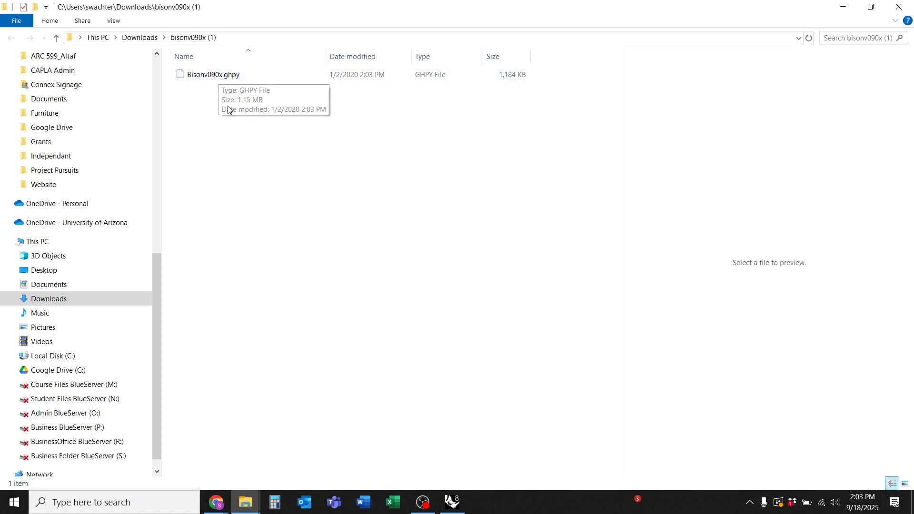
# Step: Switch to Rhino, maximize the Top viewport and launch Grasshopper
pyautogui.click(456, 507)
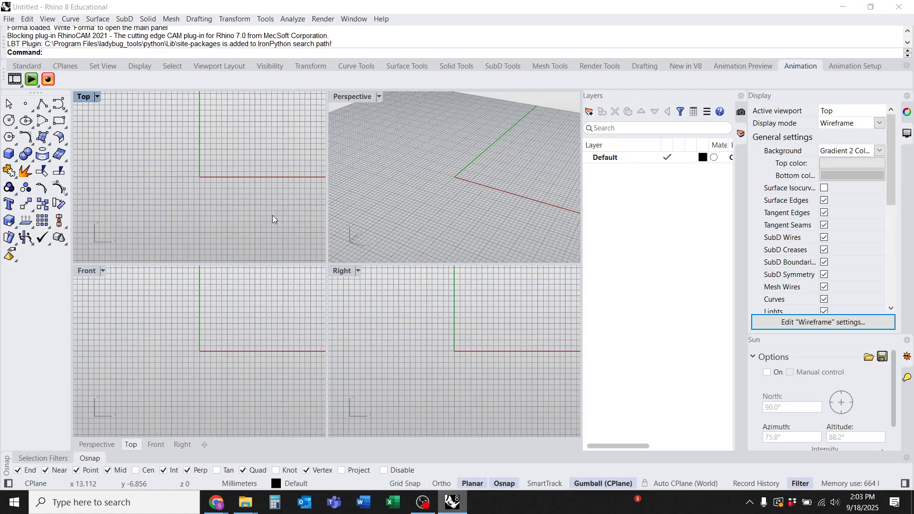
pyautogui.doubleClick(85, 98)
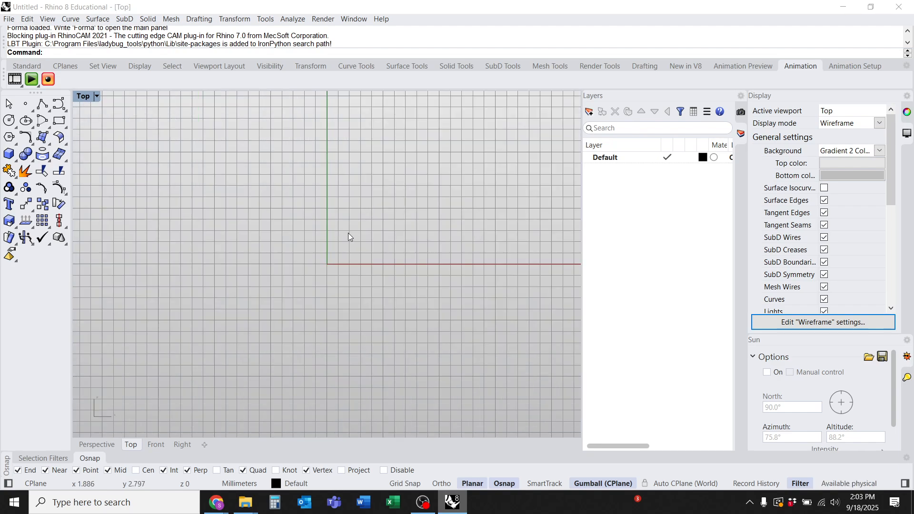
pyautogui.write('Grasshopper')
pyautogui.press('Return')
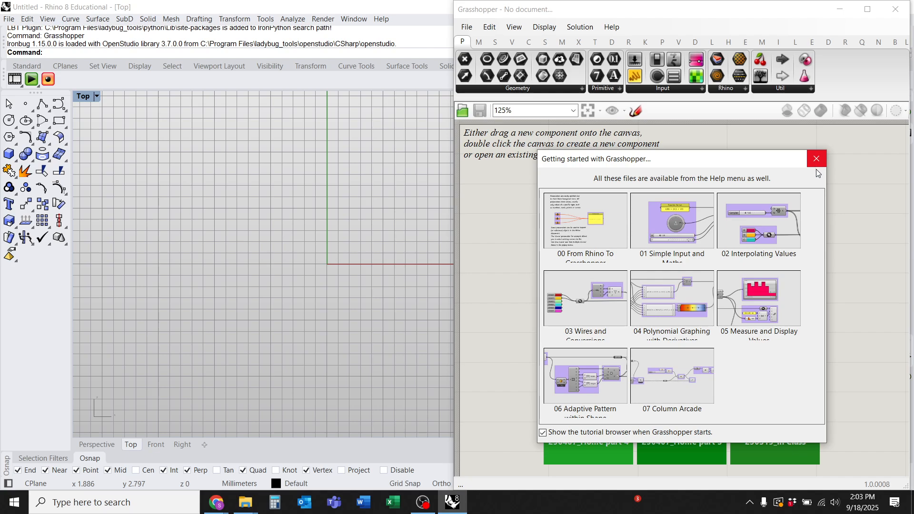
# Step: Open Grasshopper's Components Folder, one of its special folders, in File Explorer
pyautogui.click(467, 27)
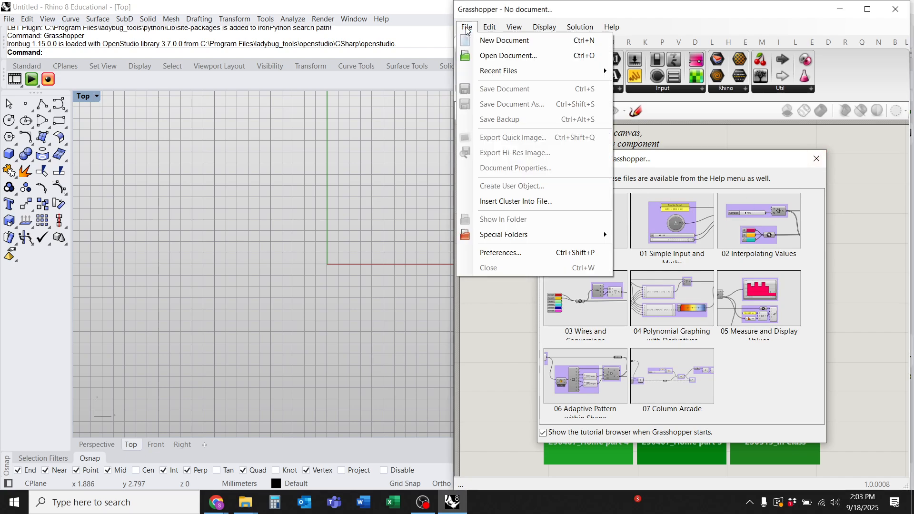
pyautogui.moveTo(614, 237)
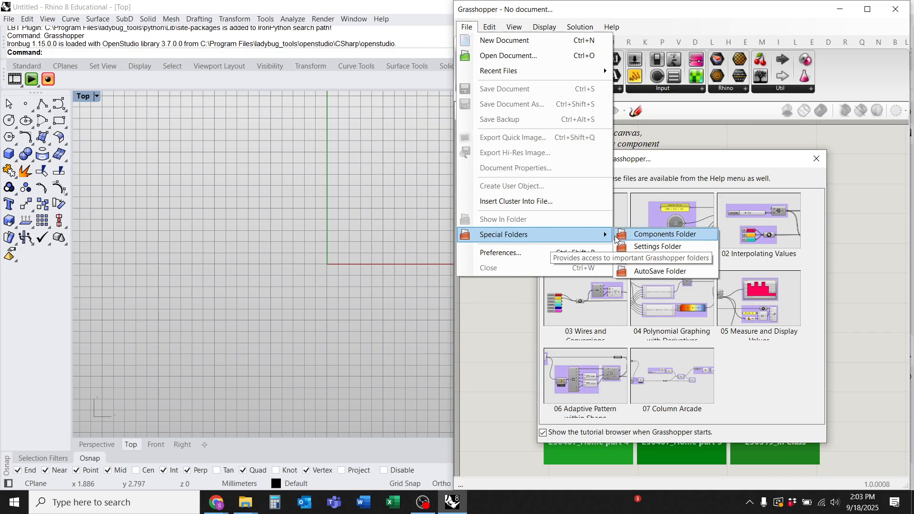
pyautogui.click(705, 239)
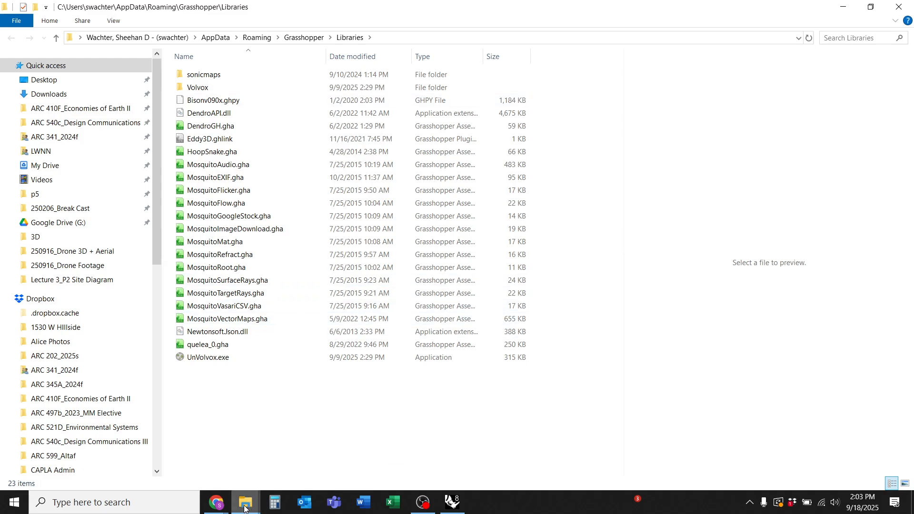
# Step: Return to the extracted bisonv090x (1) folder and copy Bisonv090x.ghpy
pyautogui.moveTo(245, 509)
pyautogui.click(255, 456)
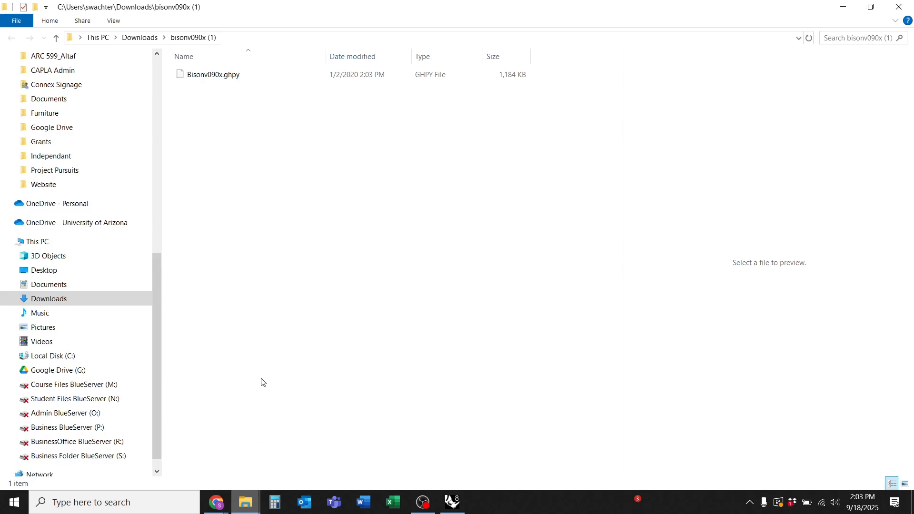
pyautogui.click(212, 79)
pyautogui.rightClick(213, 78)
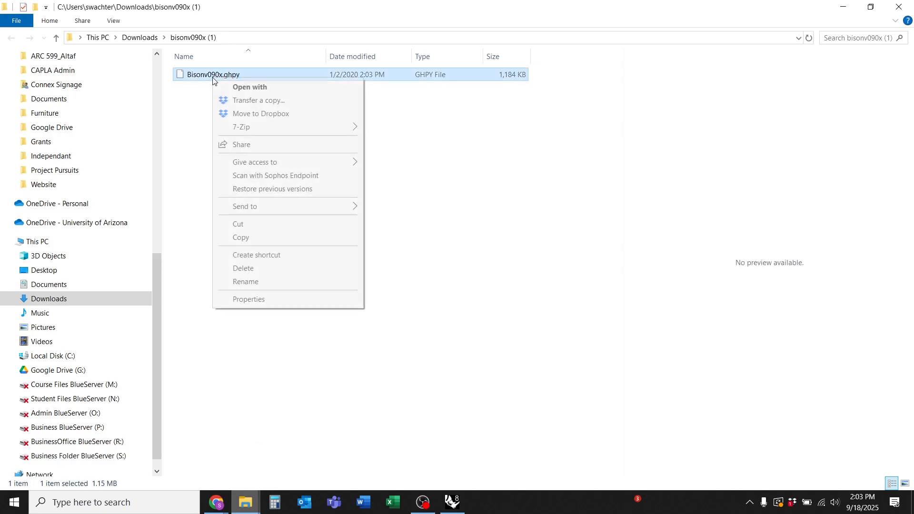
pyautogui.click(242, 237)
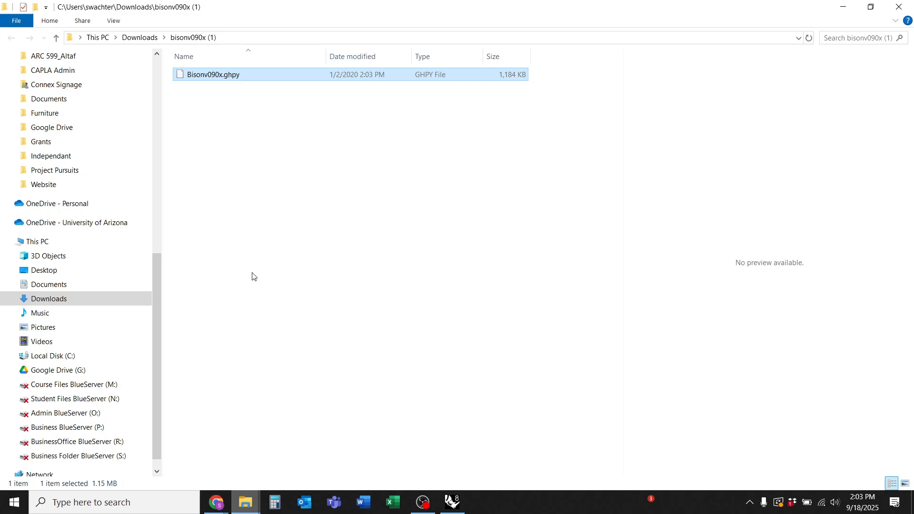
# Step: Return to the Grasshopper Libraries folder, bring up and dismiss its paste options, and close that folder window
pyautogui.hotkey('alt', 'Tab')
pyautogui.rightClick(244, 414)
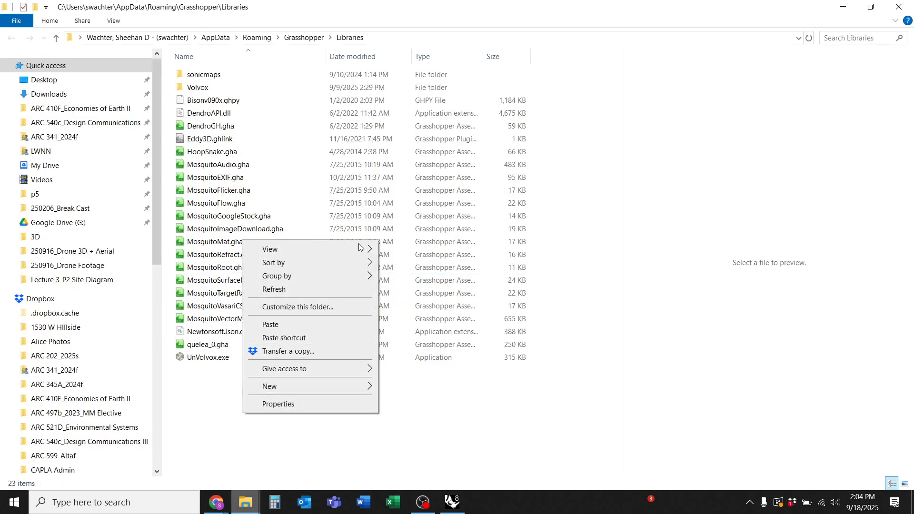
pyautogui.click(275, 450)
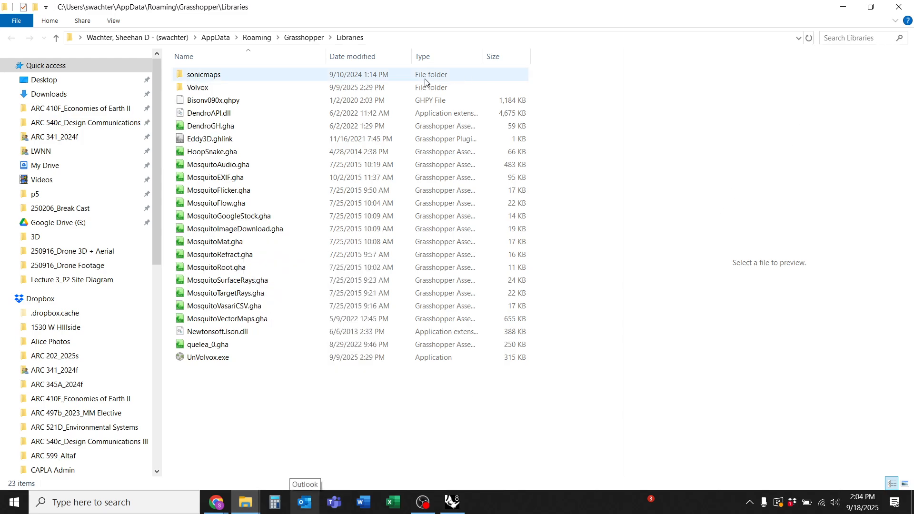
pyautogui.click(907, 8)
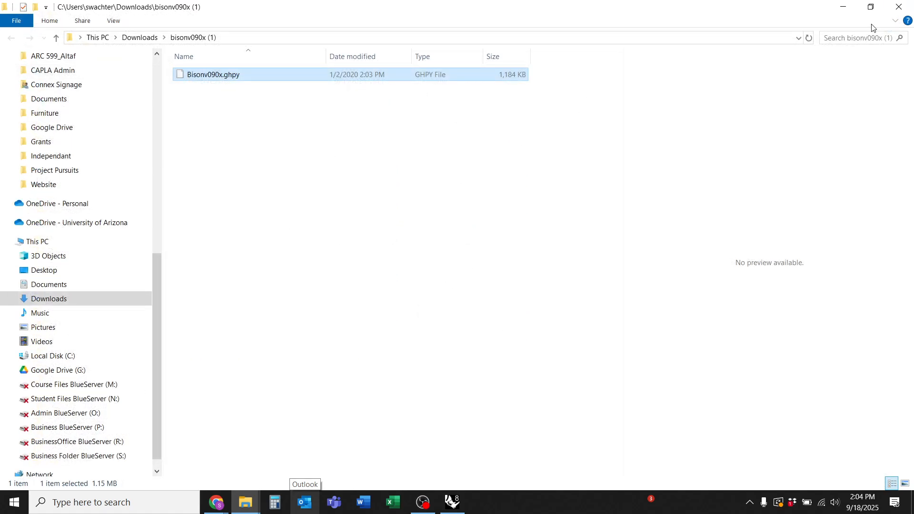
# Step: Dismiss the Grasshopper tutorial browser, close Grasshopper and Rhino, and decline installing the Rhino update
pyautogui.click(451, 502)
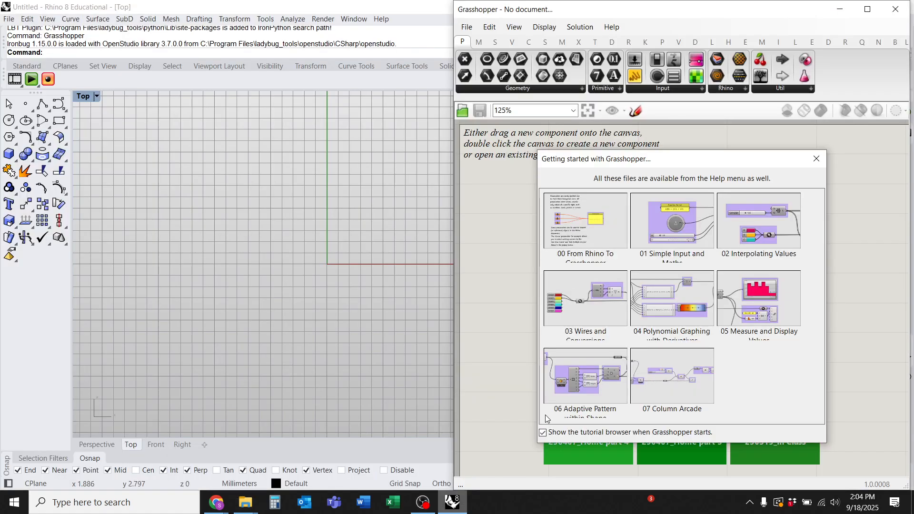
pyautogui.click(817, 158)
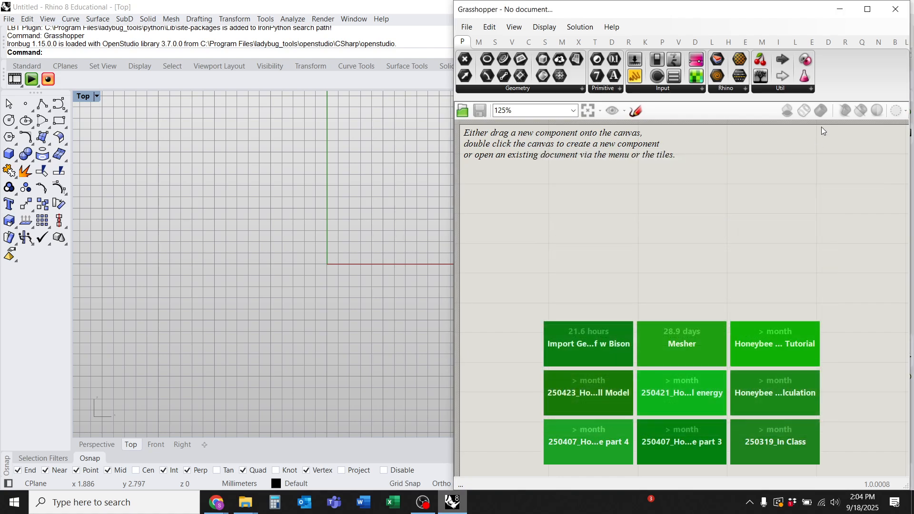
pyautogui.click(896, 9)
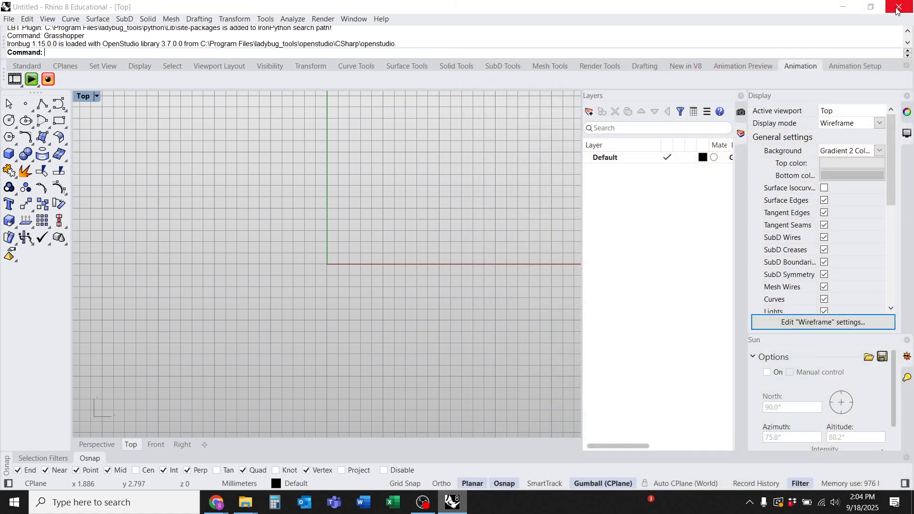
pyautogui.click(898, 7)
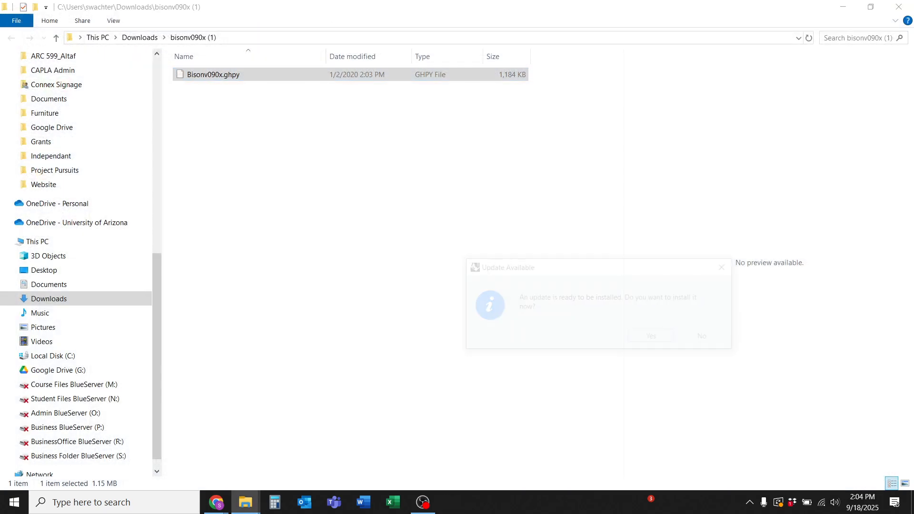
pyautogui.click(702, 336)
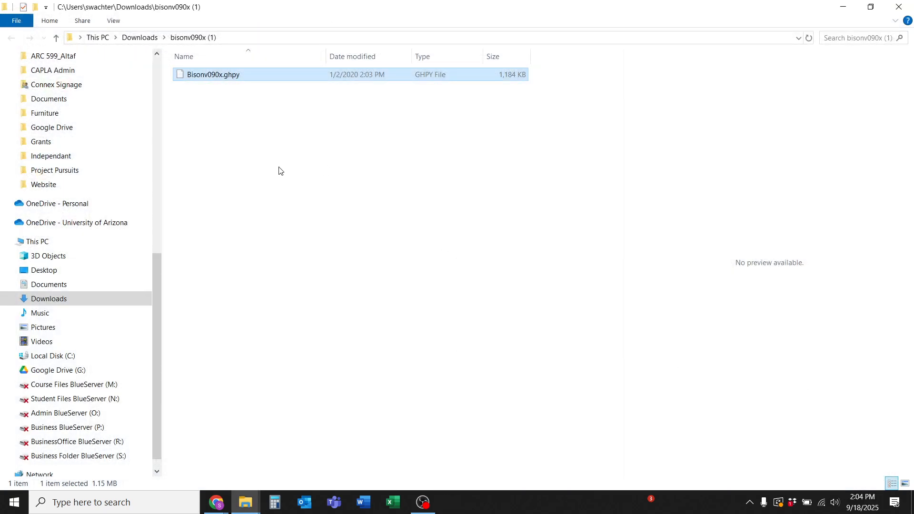
# Step: Search the computer for "rhino" and start Rhino 8
pyautogui.press('super')
pyautogui.write('rhino')
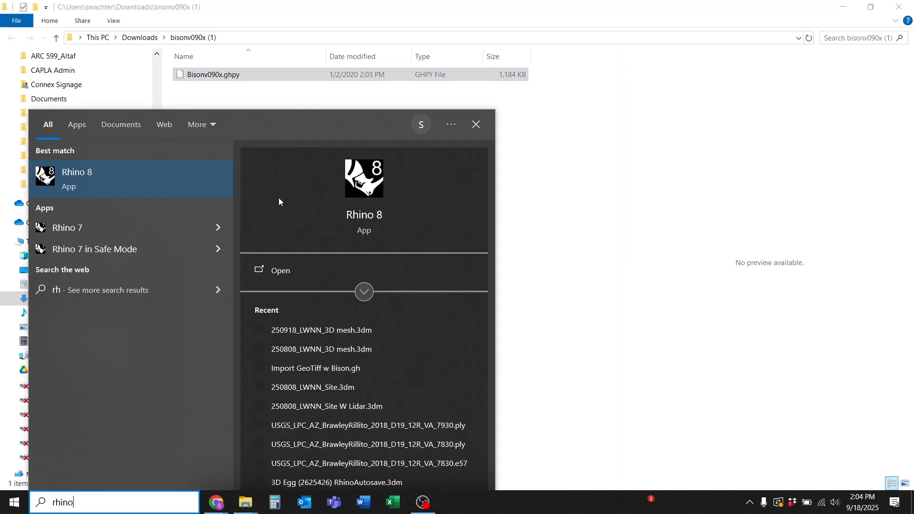
pyautogui.click(167, 181)
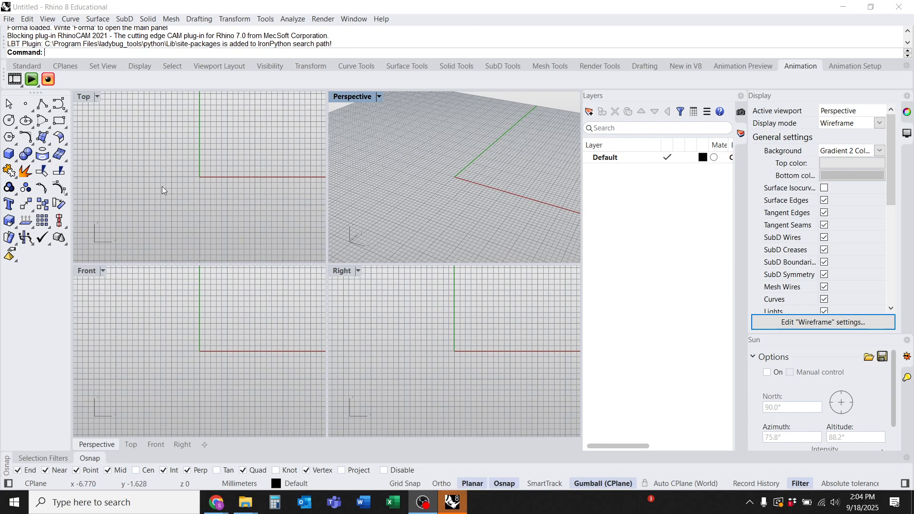
# Step: Set the Rhino document's model units to Feet with the Units command
pyautogui.click(194, 189)
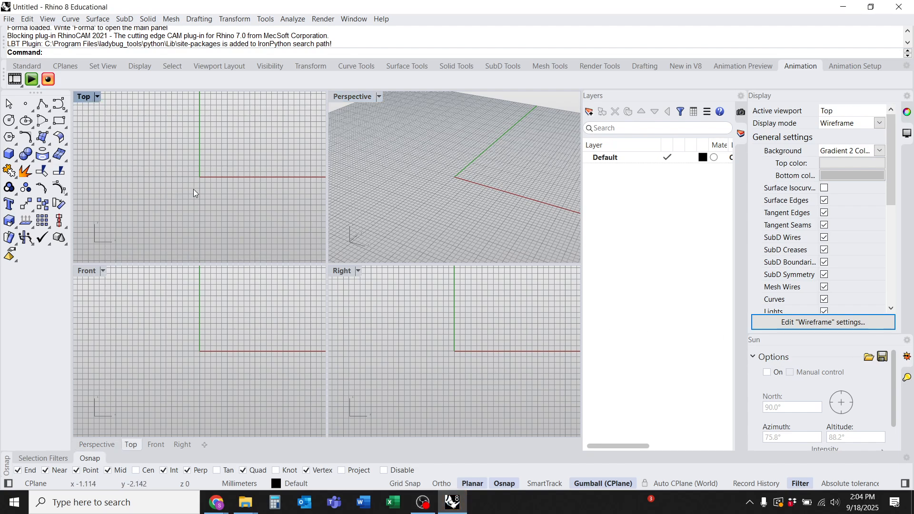
pyautogui.write('Units')
pyautogui.press('Return')
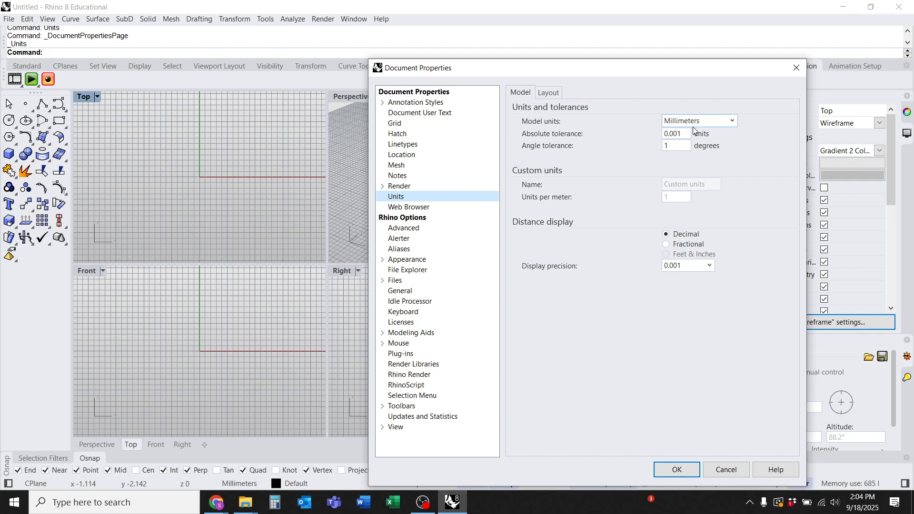
pyautogui.click(719, 120)
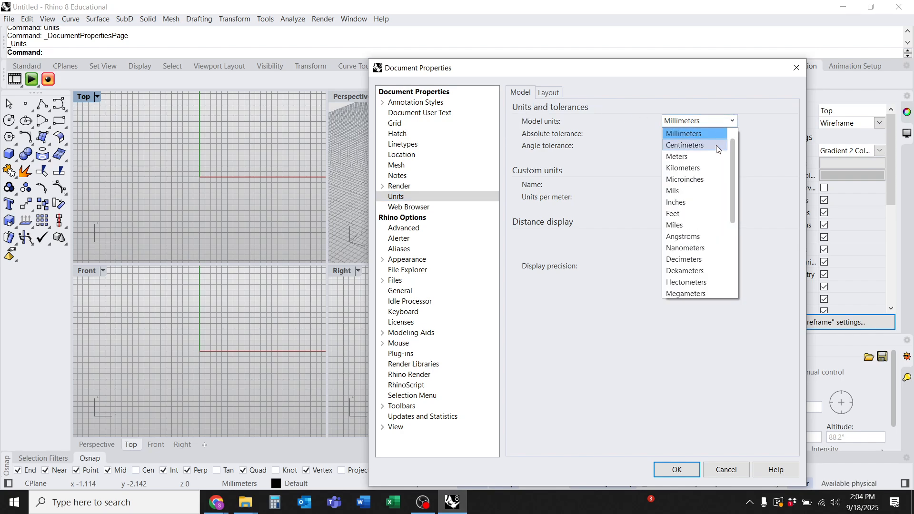
pyautogui.click(693, 213)
pyautogui.click(683, 468)
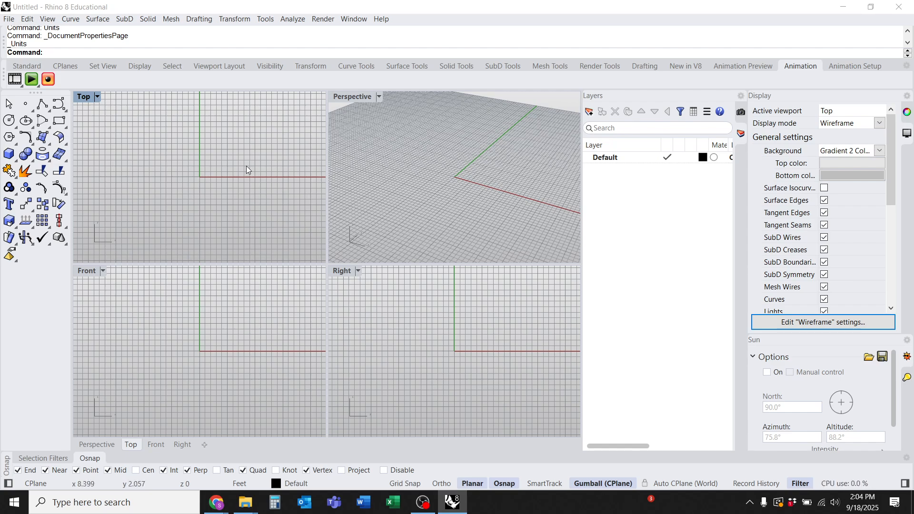
# Step: Launch Grasshopper, dismiss its tutorial browser and show the Bison plugin's components
pyautogui.write('Grasshopper')
pyautogui.press('Return')
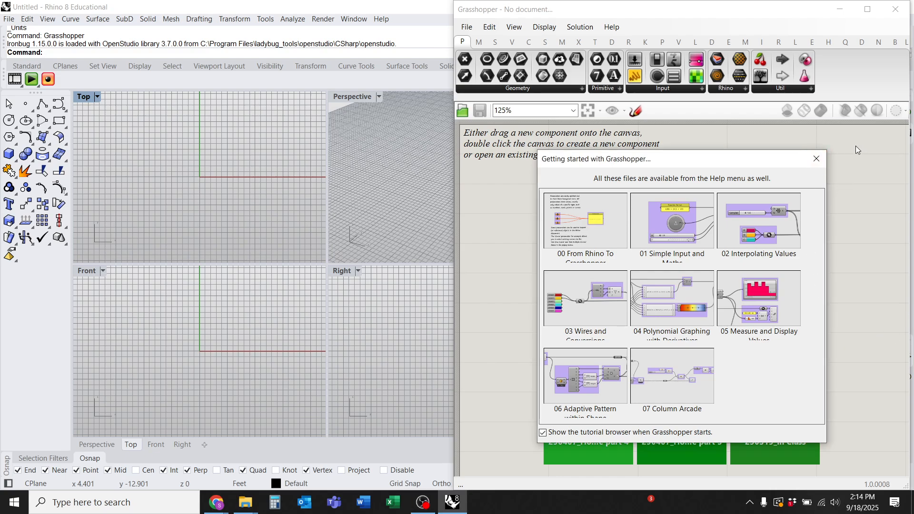
pyautogui.click(818, 159)
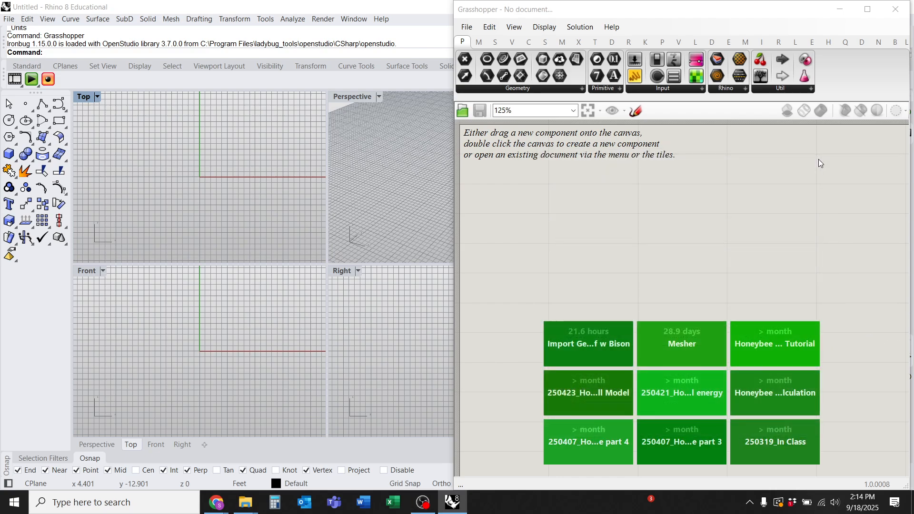
pyautogui.click(895, 43)
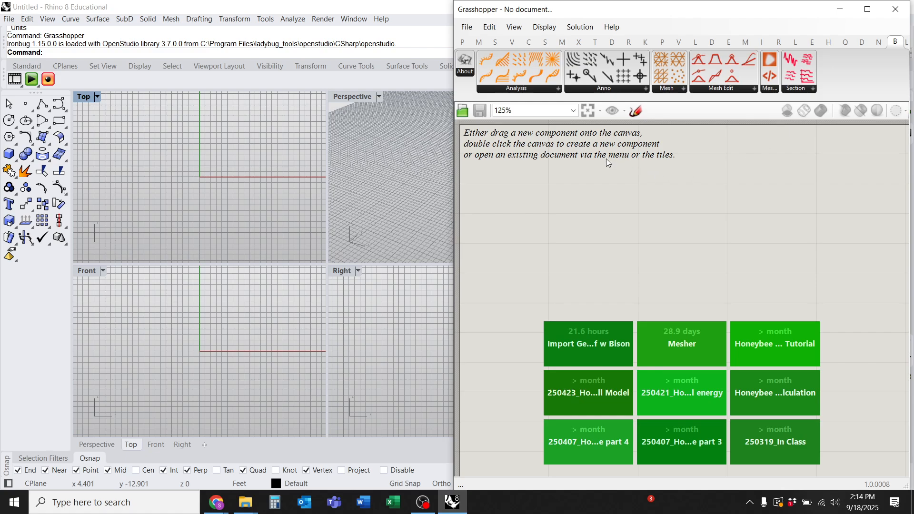
# Step: Maximize Rhino's Top viewport and move the origin toward its lower-left area
pyautogui.doubleClick(84, 98)
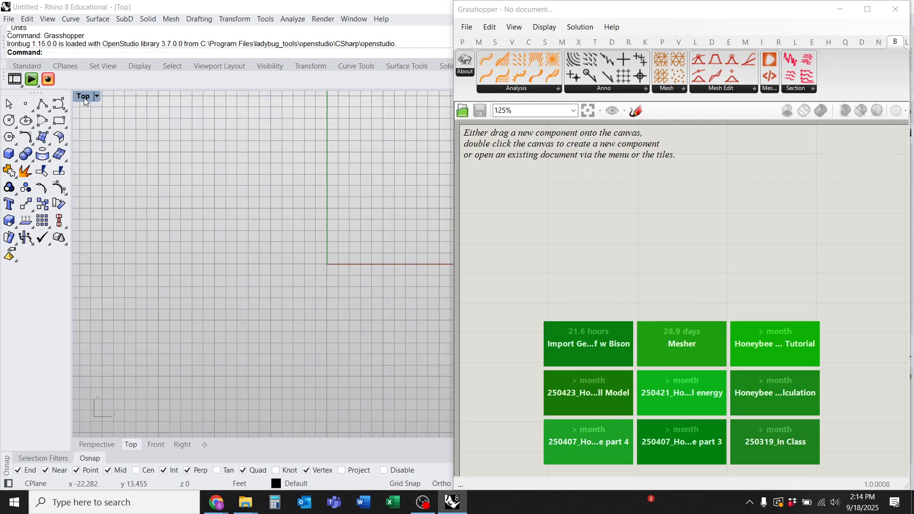
pyautogui.moveTo(284, 210); pyautogui.dragTo(144, 289, button='right')
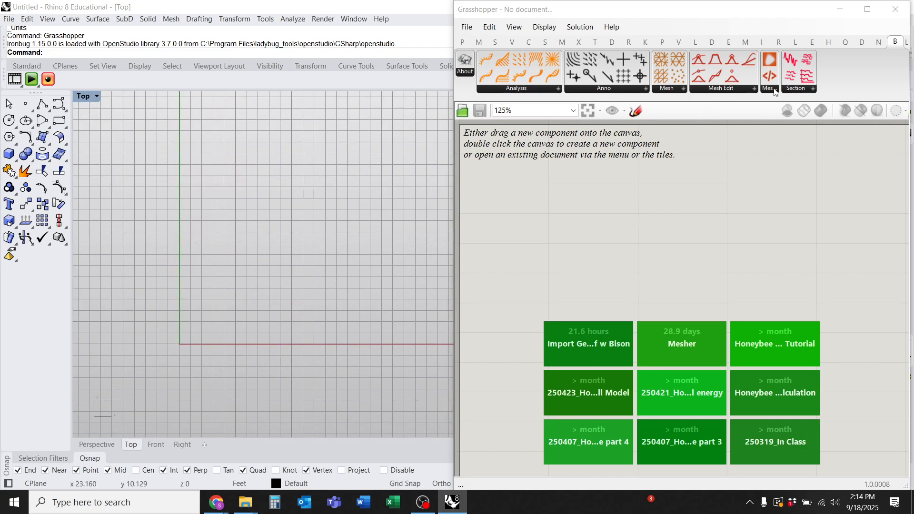
# Step: Place Bison's Import Mesh DEM component on the Grasshopper canvas and a File Path parameter beside it
pyautogui.moveTo(775, 92)
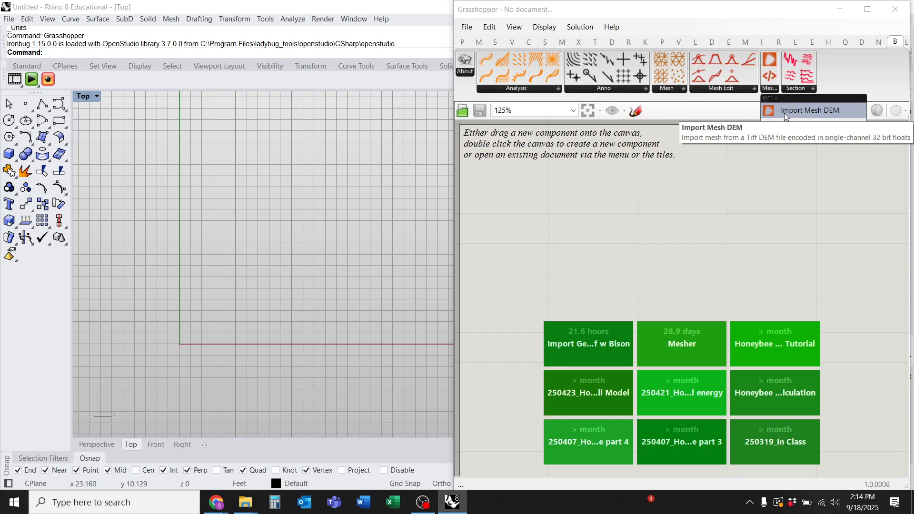
pyautogui.moveTo(784, 113); pyautogui.dragTo(701, 207)
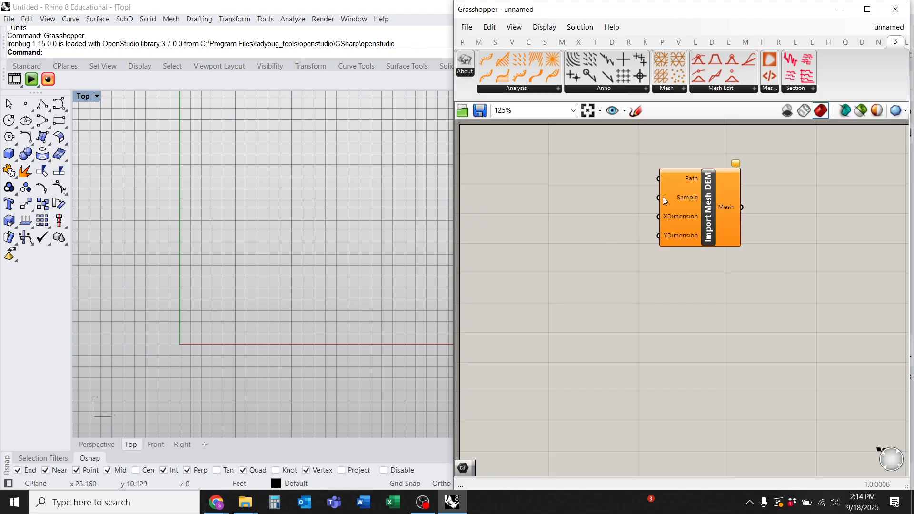
pyautogui.moveTo(684, 181)
pyautogui.click(462, 42)
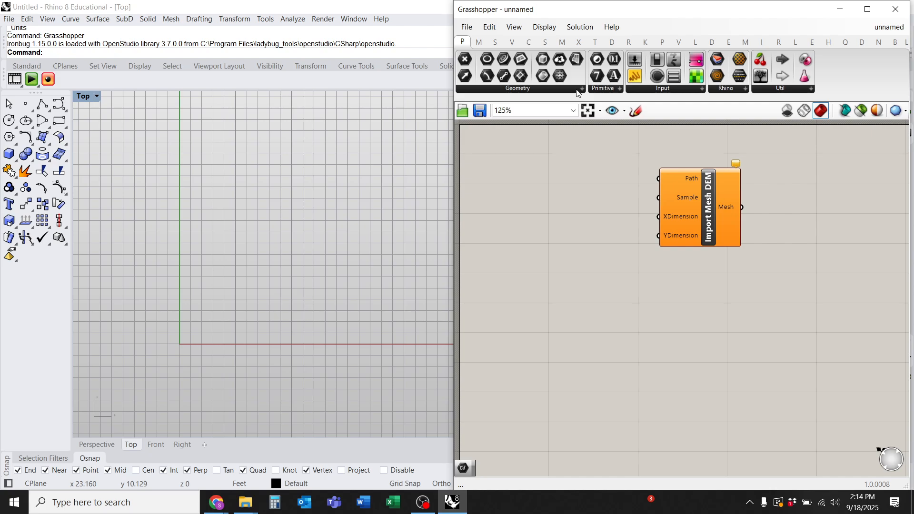
pyautogui.click(606, 91)
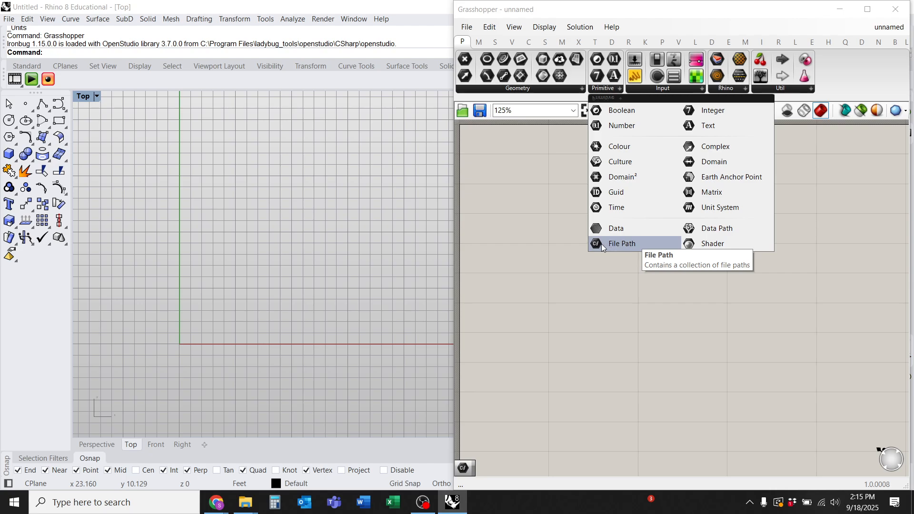
pyautogui.click(630, 245)
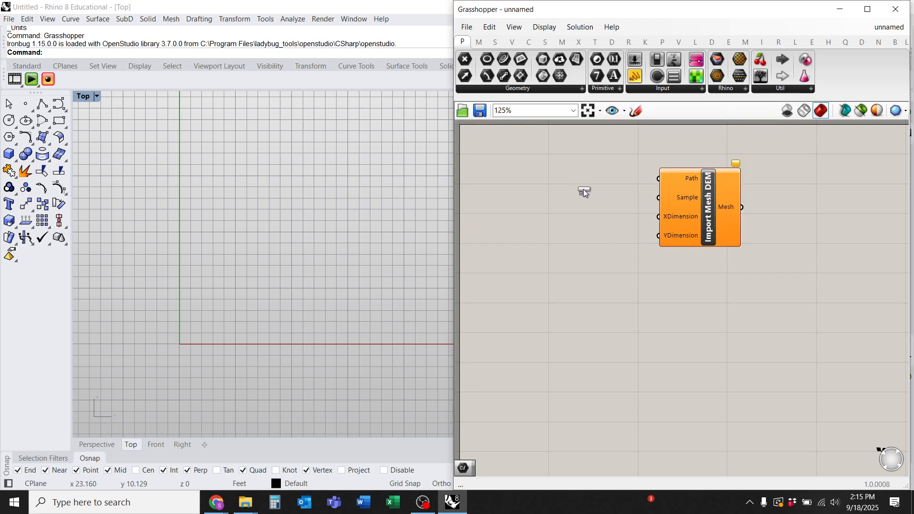
pyautogui.click(582, 190)
# Step: Point the File Path parameter to USGS_OPR_AZ_PimaCounty_2021_B21_498564 (1).tif in Downloads and connect it to the Import Mesh DEM Path input
pyautogui.rightClick(582, 172)
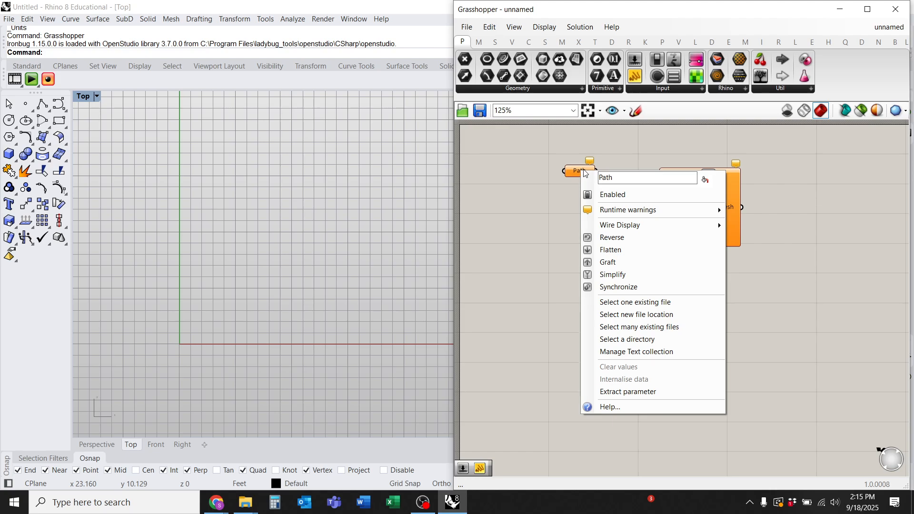
pyautogui.click(648, 303)
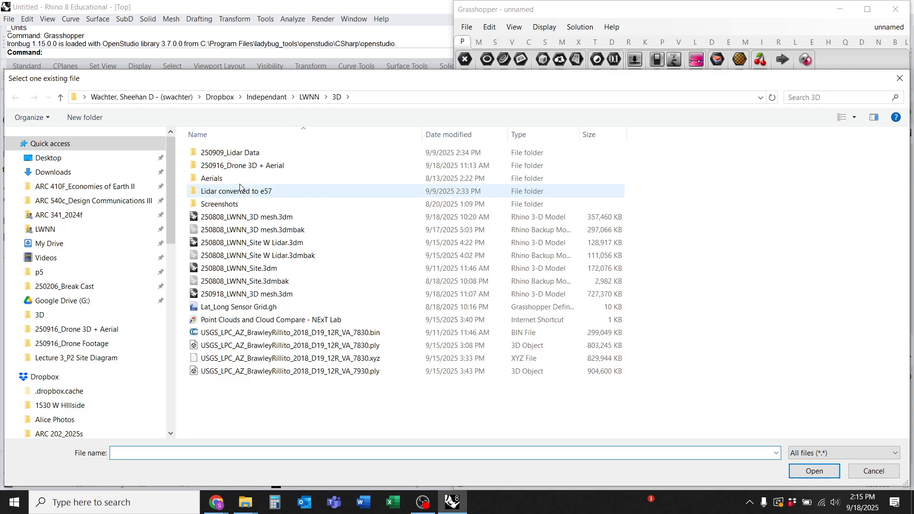
pyautogui.click(105, 169)
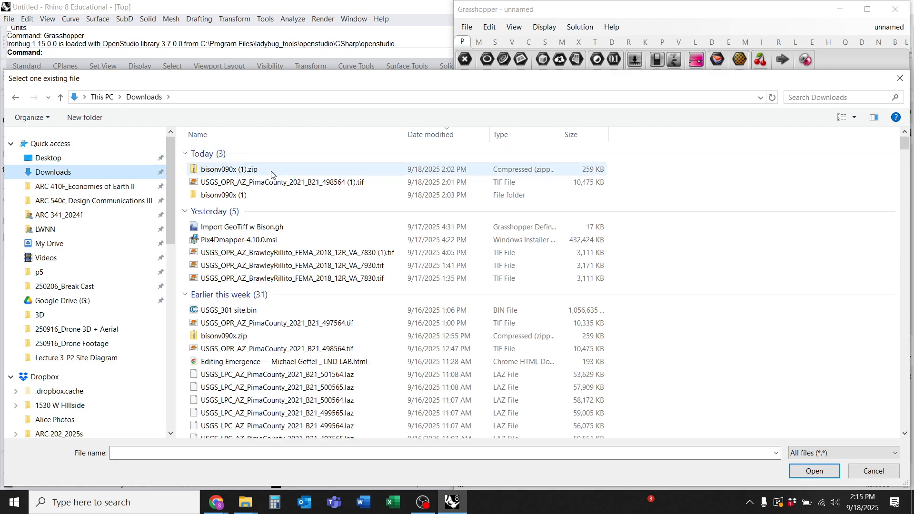
pyautogui.click(283, 185)
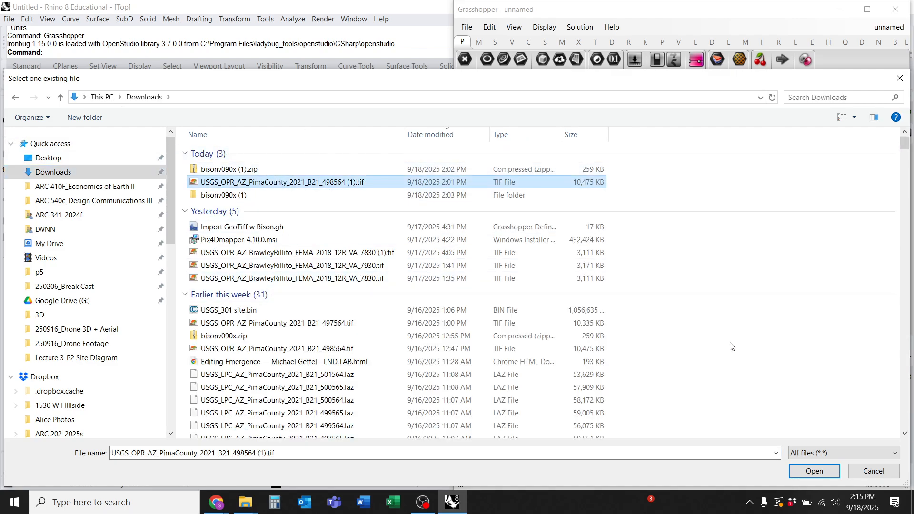
pyautogui.click(823, 472)
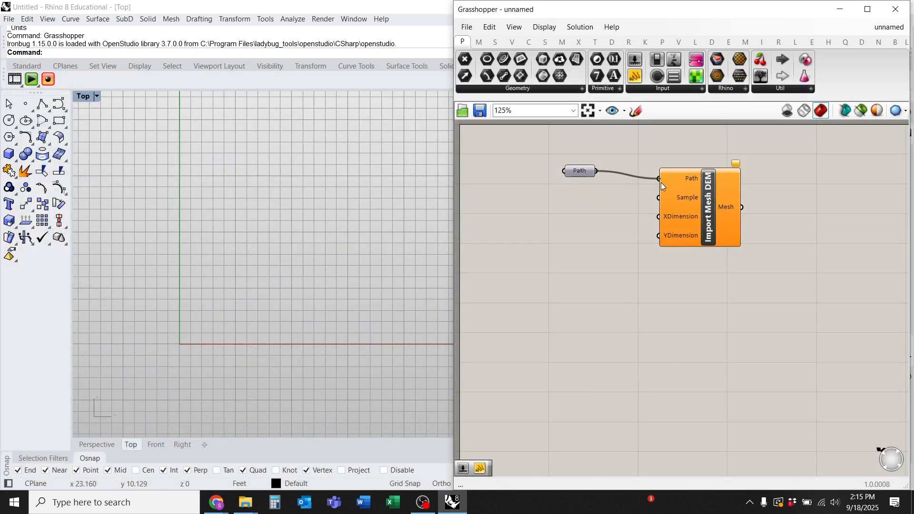
# Step: Add a number slider with the value 10 beside the Import Mesh DEM component's Sample input
pyautogui.moveTo(689, 197)
pyautogui.doubleClick(599, 207)
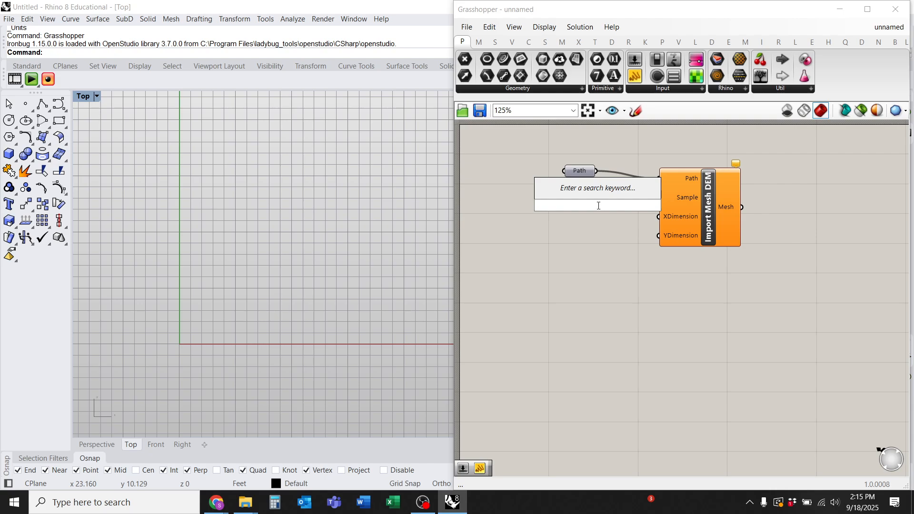
pyautogui.write('10')
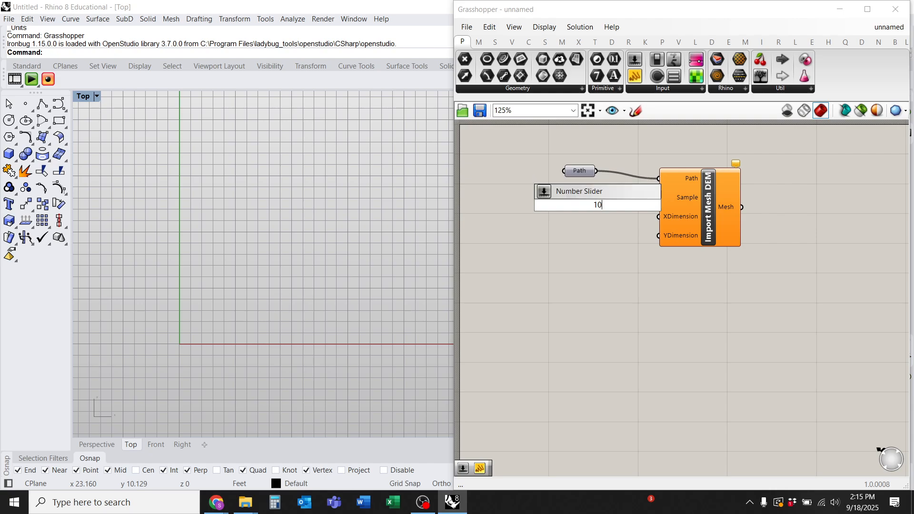
pyautogui.press('Return')
pyautogui.moveTo(598, 205); pyautogui.dragTo(583, 197)
pyautogui.doubleClick(579, 247)
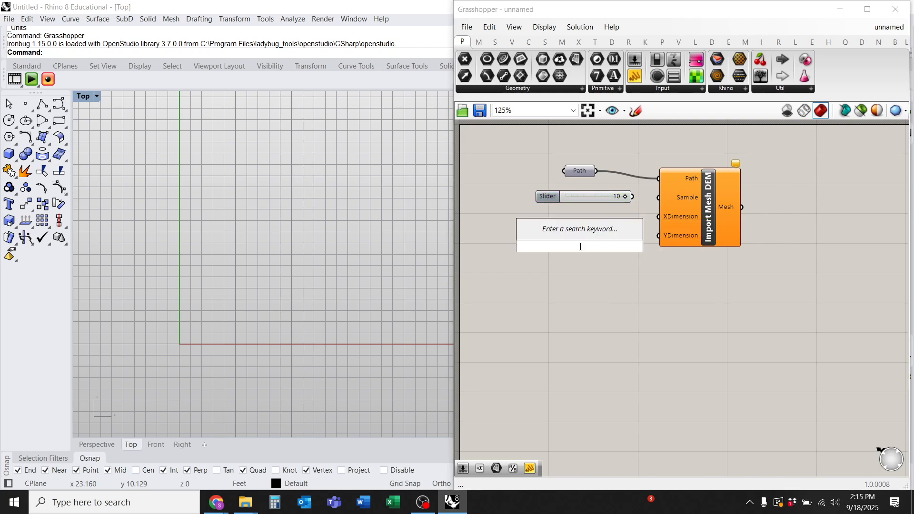
pyautogui.write('10')
pyautogui.press('Return')
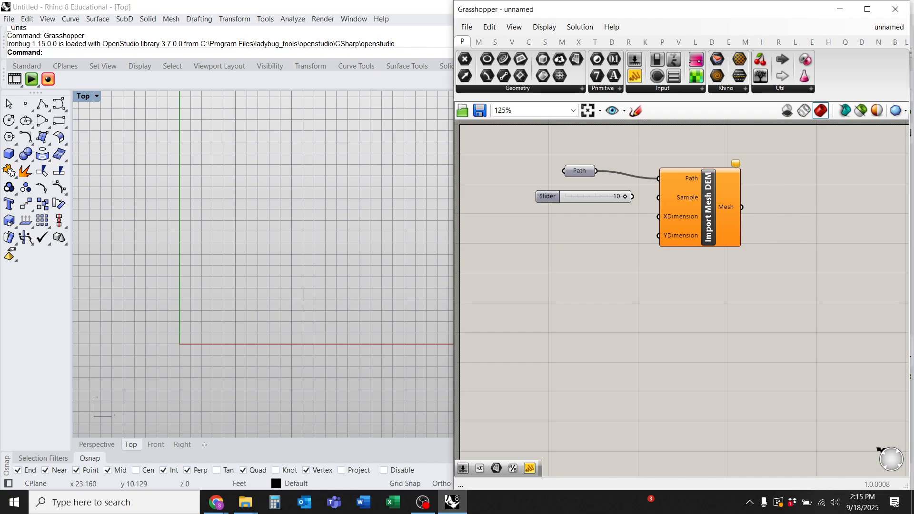
pyautogui.click(580, 247)
pyautogui.press('Delete')
# Step: Connect the number slider to the Sample input and show the whole generated mesh in Rhino's Top viewport
pyautogui.moveTo(653, 199); pyautogui.dragTo(632, 196)
pyautogui.scroll(-5, 195, 305)
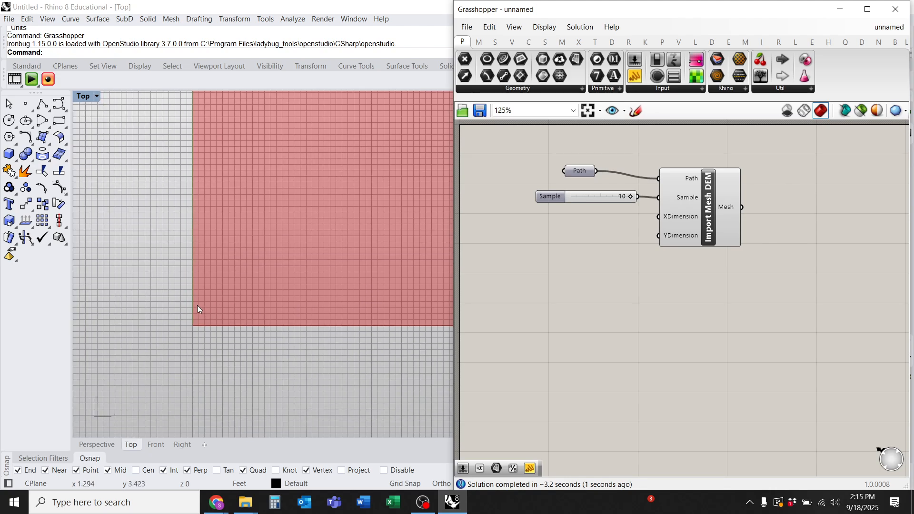
pyautogui.scroll(-2, 195, 304)
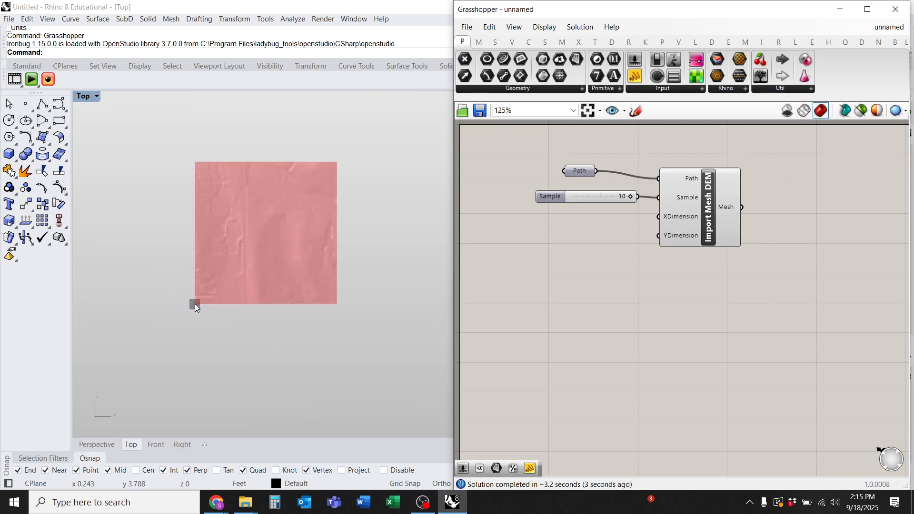
# Step: Examine the terrain features and edges of the imported mesh preview in Rhino's Top viewport
pyautogui.scroll(3, 195, 303)
pyautogui.scroll(2, 272, 253)
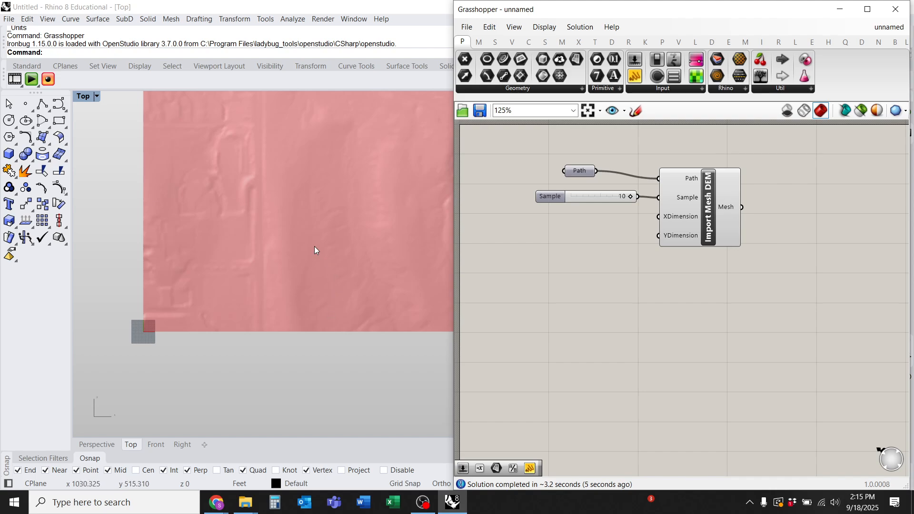
pyautogui.scroll(-2, 281, 255)
pyautogui.moveTo(286, 339); pyautogui.dragTo(287, 385, button='right')
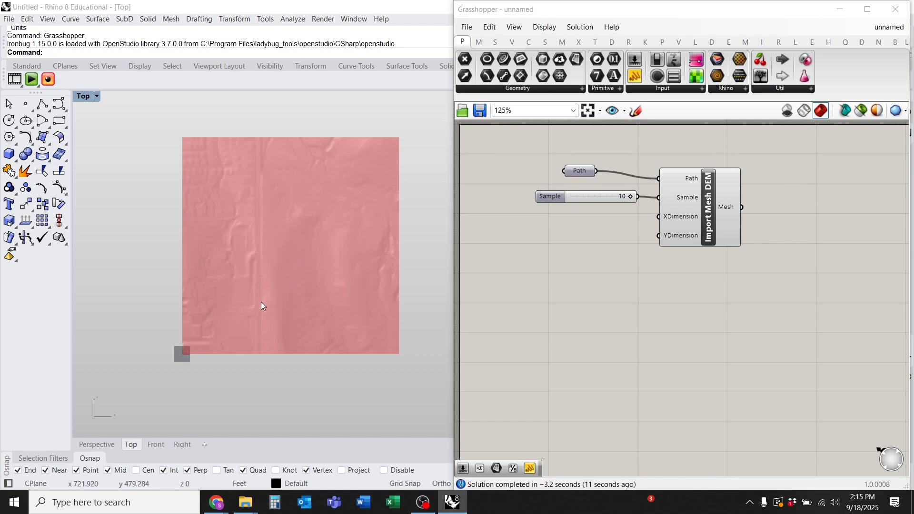
pyautogui.scroll(3, 263, 315)
pyautogui.moveTo(260, 321); pyautogui.dragTo(253, 378, button='right')
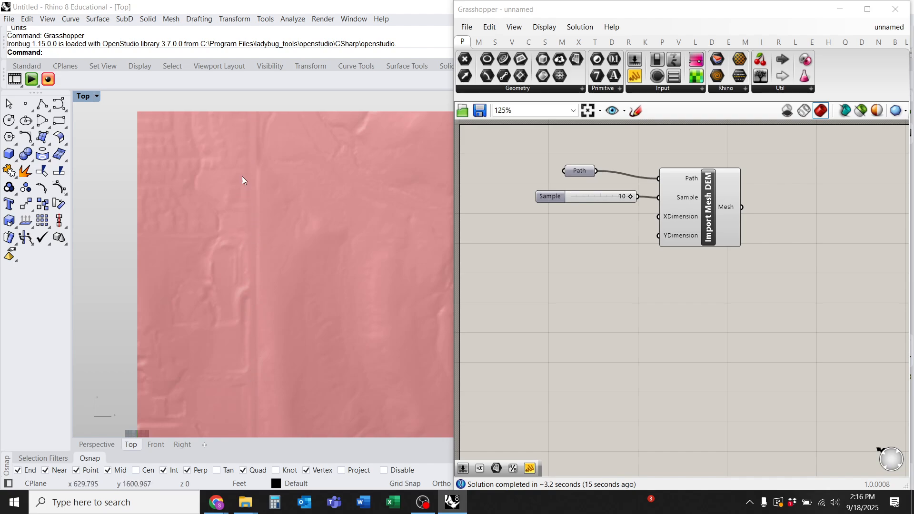
pyautogui.moveTo(253, 354); pyautogui.dragTo(183, 306, button='right')
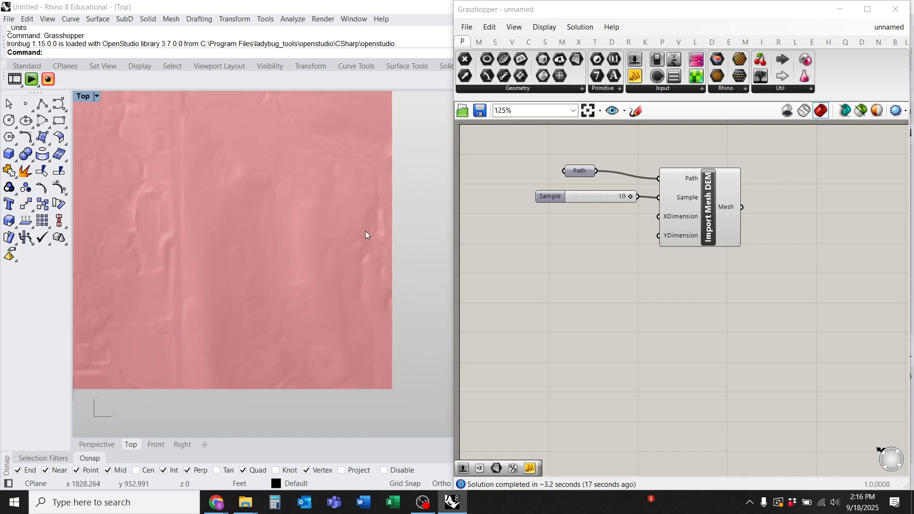
# Step: Compare the mesh's extent in Rhino with the highlighted tile footprint on the TNM Download map in Chrome, and inspect the XDimension input
pyautogui.moveTo(217, 502)
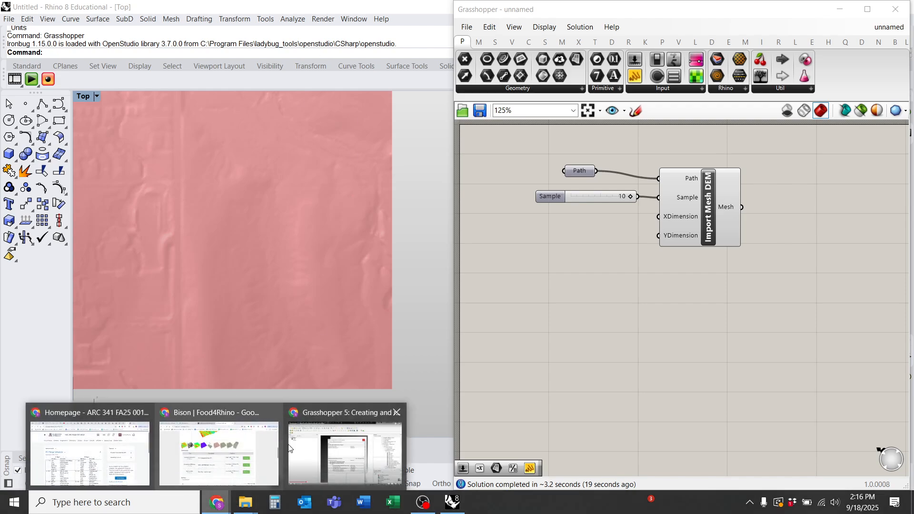
pyautogui.click(219, 452)
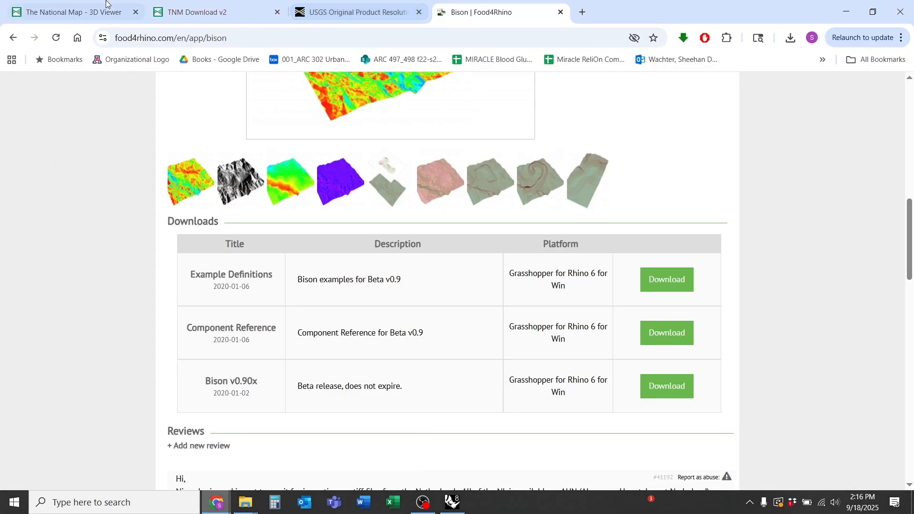
pyautogui.click(180, 14)
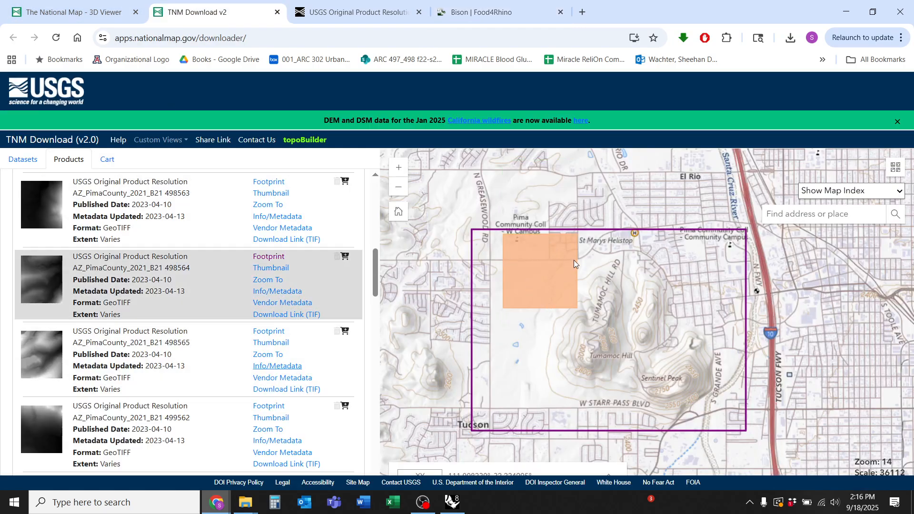
pyautogui.click(453, 502)
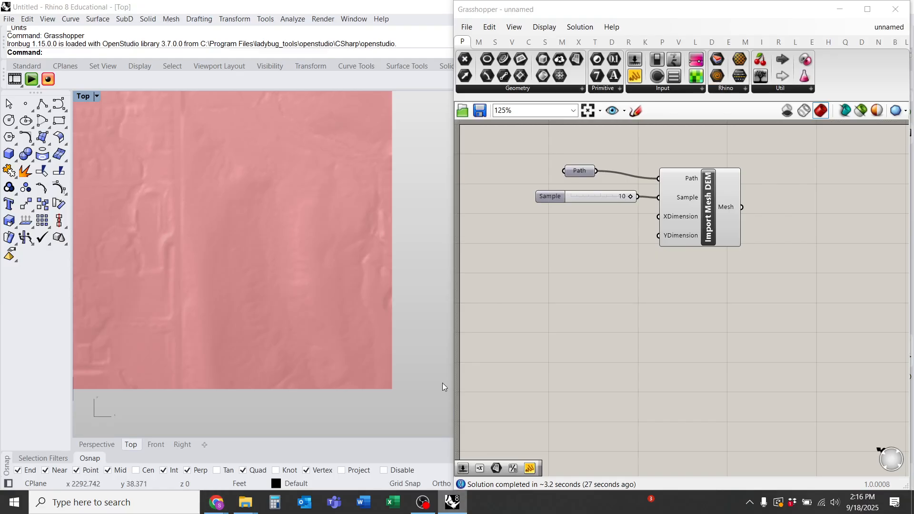
pyautogui.moveTo(235, 261); pyautogui.dragTo(294, 275, button='right')
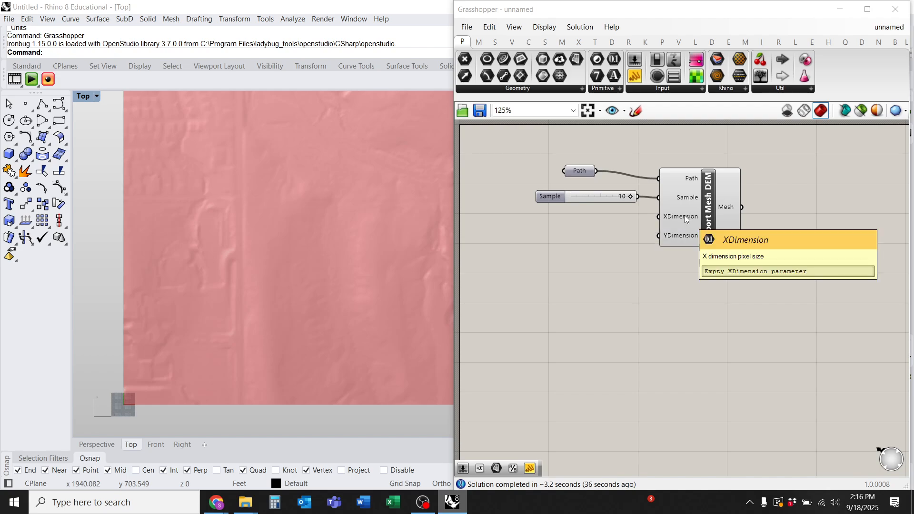
pyautogui.scroll(-3, 266, 289)
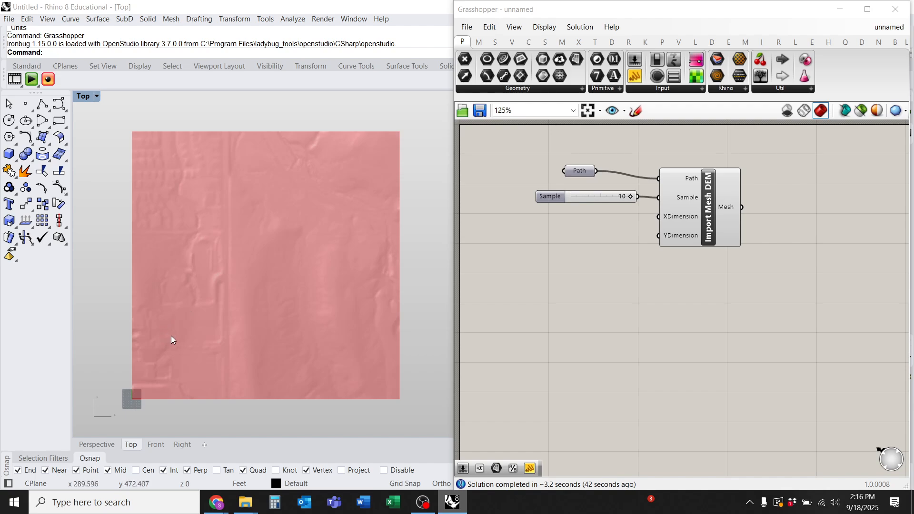
pyautogui.moveTo(251, 351); pyautogui.dragTo(259, 332, button='right')
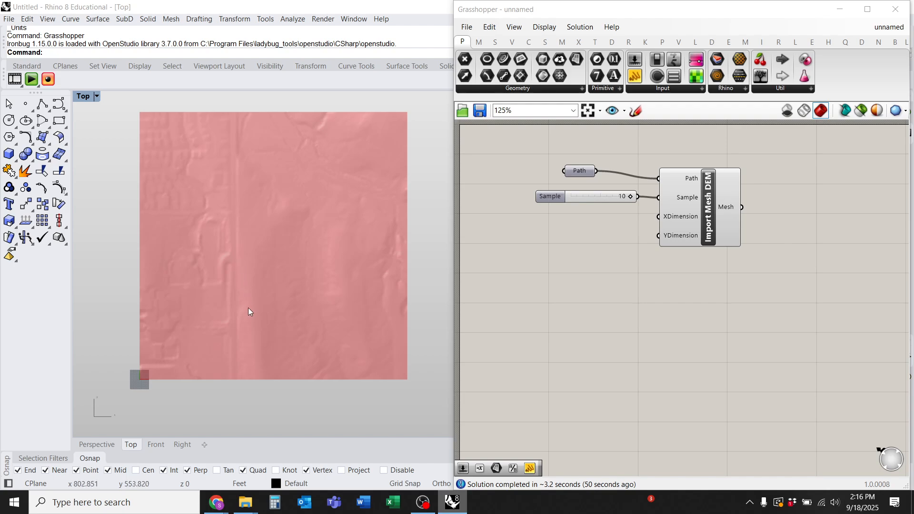
pyautogui.hotkey('alt', 'Tab')
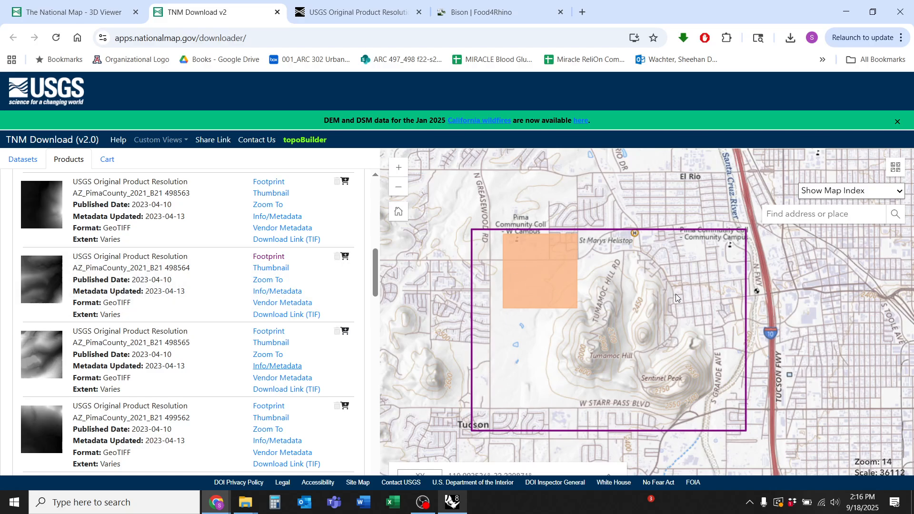
pyautogui.hotkey('alt', 'Tab')
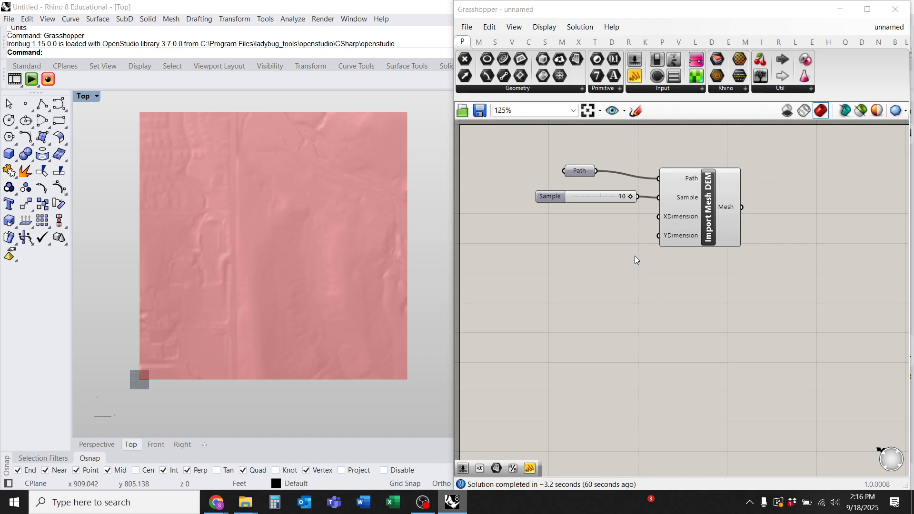
# Step: Switch to Chrome, search Google in a new tab for "how many feet in a kilometer" and copy the converted foot value
pyautogui.hotkey('alt', 'Tab')
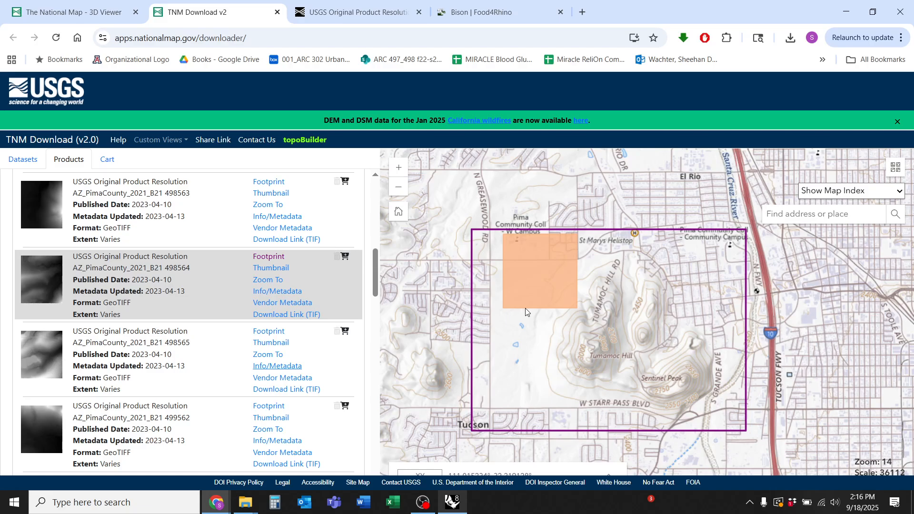
pyautogui.hotkey('ctrl', 't')
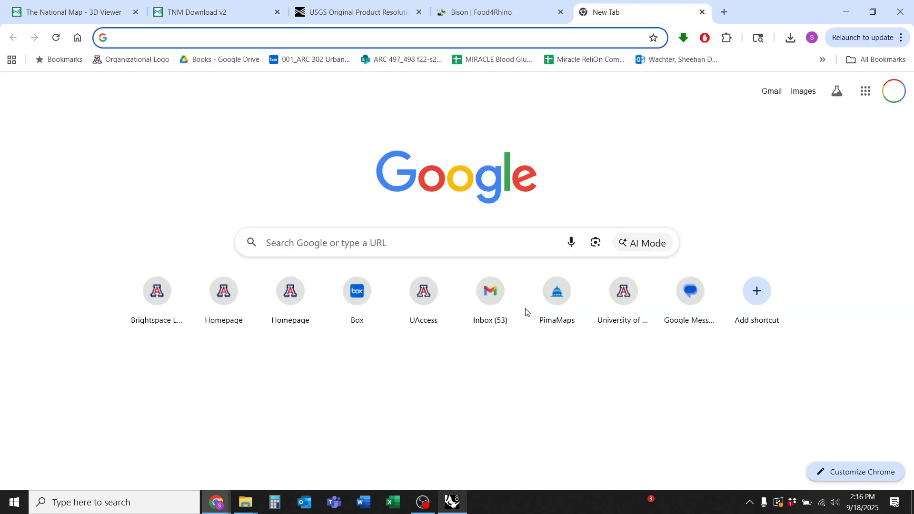
pyautogui.write('how many feet')
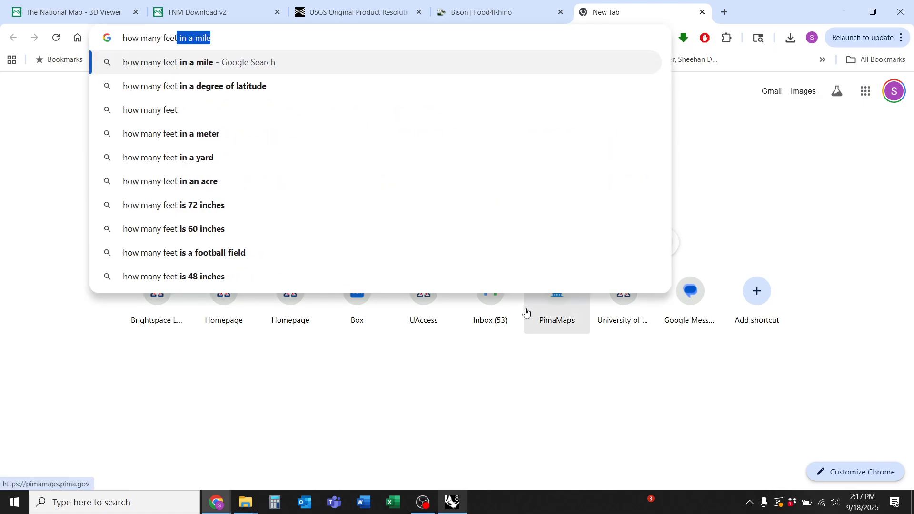
pyautogui.write(' in a kilometer')
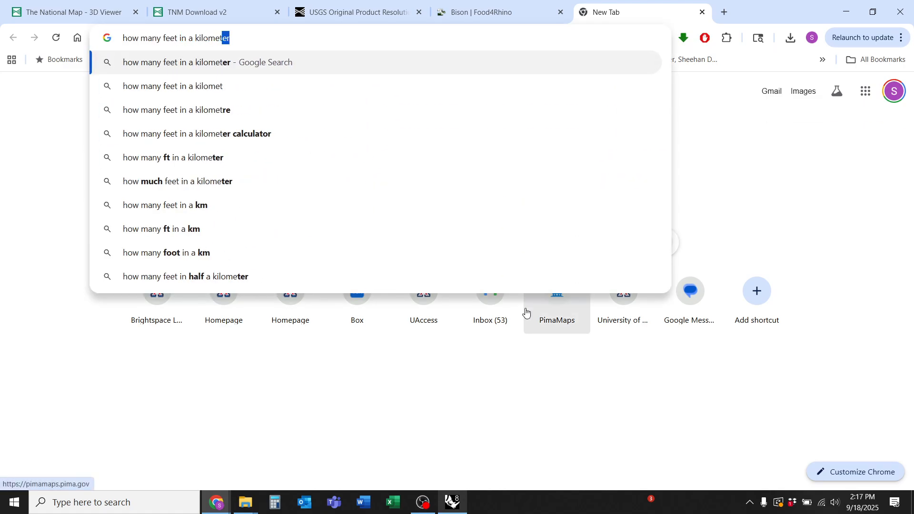
pyautogui.press('Return')
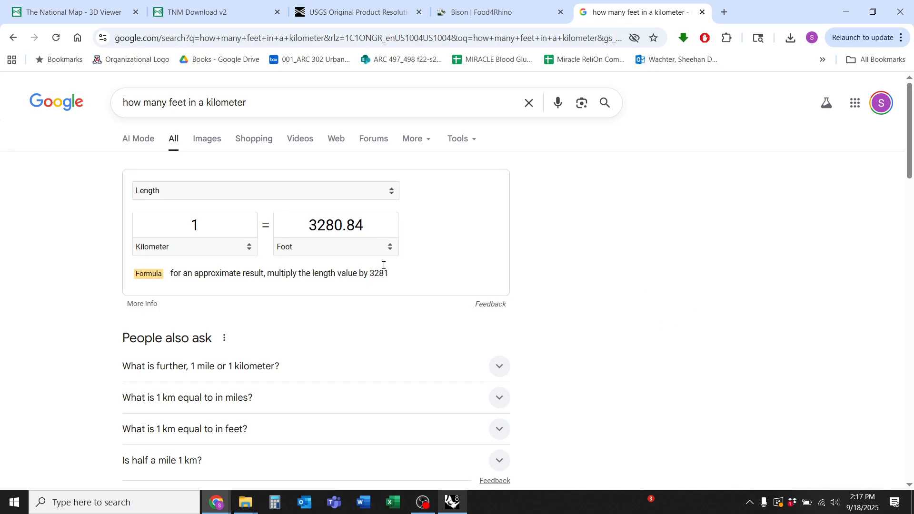
pyautogui.moveTo(368, 229); pyautogui.dragTo(306, 221)
pyautogui.hotkey('ctrl', 'c')
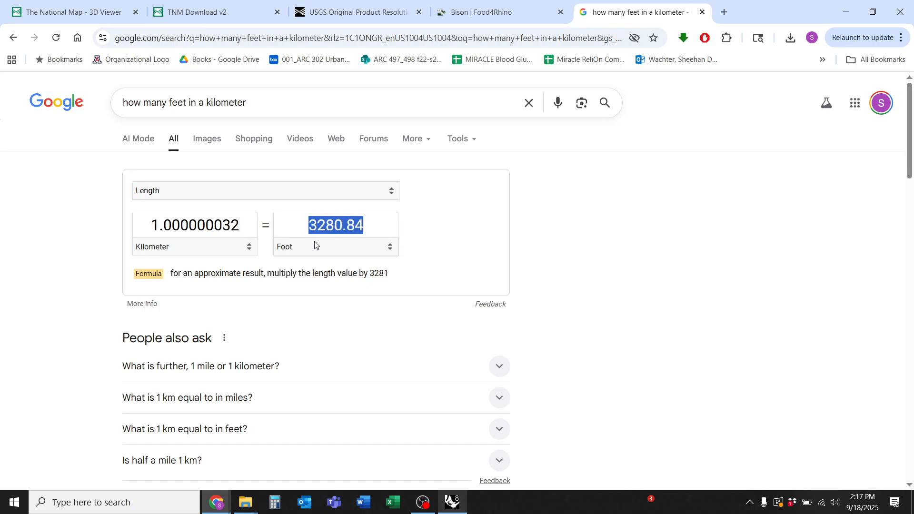
# Step: Switch to Grasshopper, add a number slider with the value 3280.84 and connect it to both the XDimension and YDimension inputs
pyautogui.hotkey('alt', 'Tab')
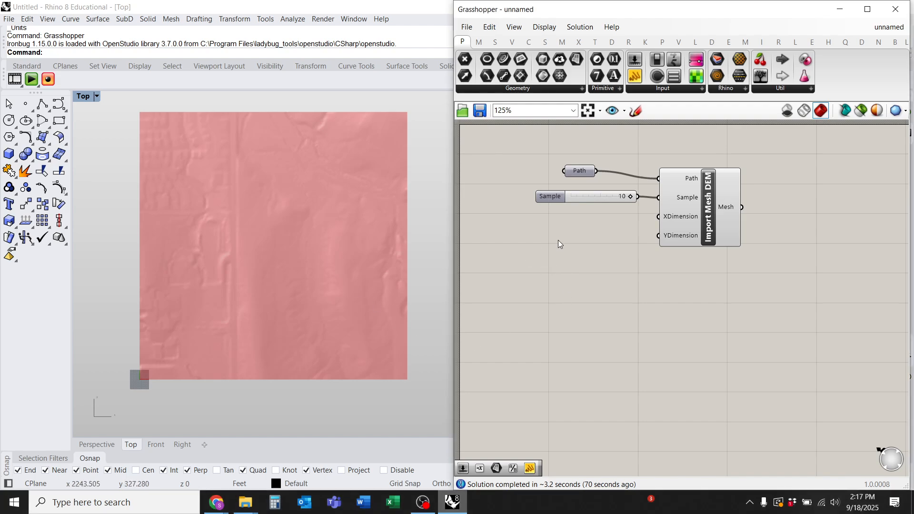
pyautogui.doubleClick(559, 240)
pyautogui.hotkey('ctrl', 'v')
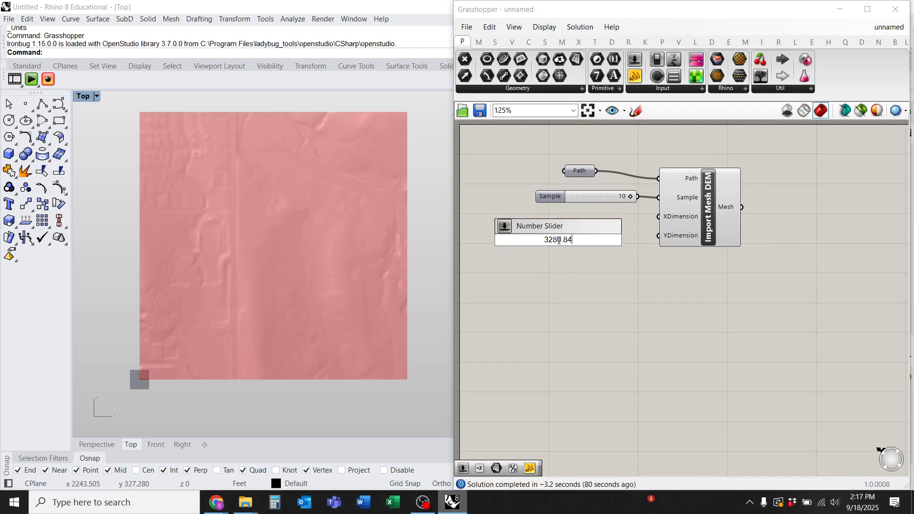
pyautogui.press('Return')
pyautogui.moveTo(526, 240); pyautogui.dragTo(533, 225)
pyautogui.moveTo(659, 217); pyautogui.dragTo(626, 222)
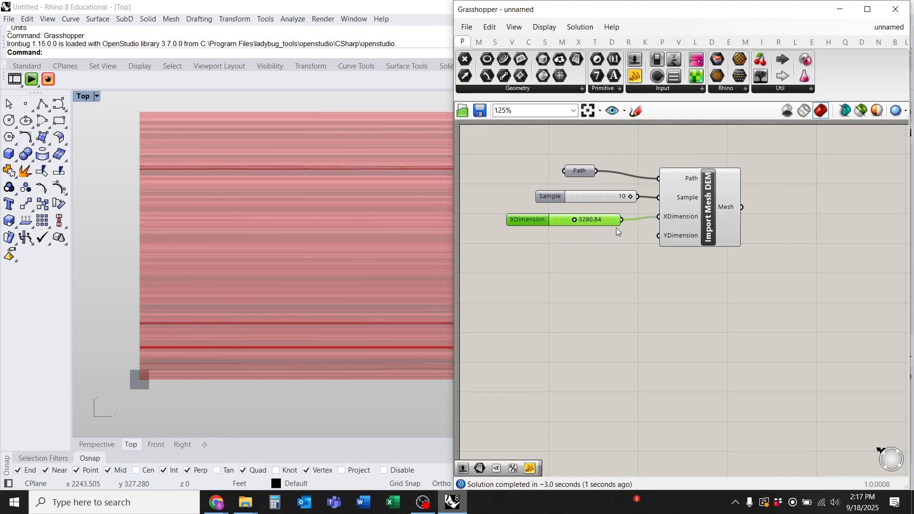
pyautogui.moveTo(623, 220); pyautogui.dragTo(658, 236)
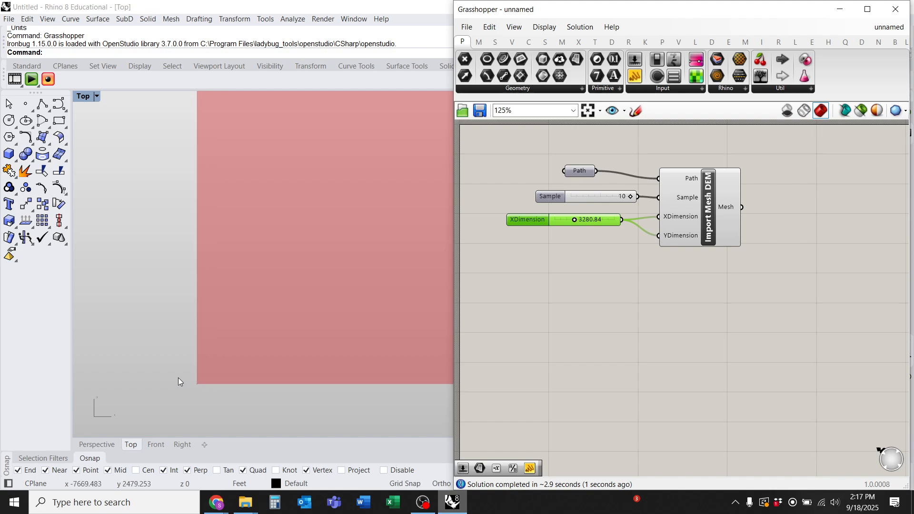
# Step: Examine the full extent and surface of the resized mesh preview in Rhino's Top viewport
pyautogui.scroll(-5, 180, 375)
pyautogui.scroll(5, 200, 368)
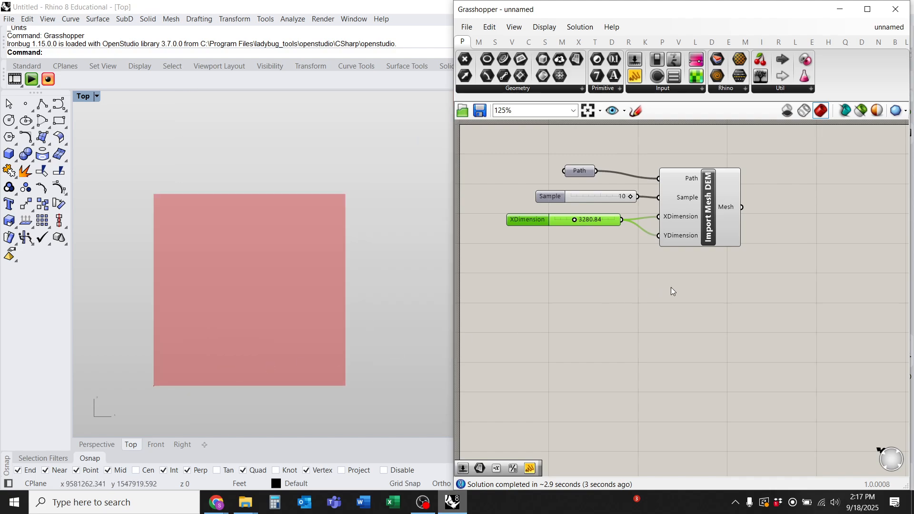
pyautogui.scroll(7, 247, 326)
pyautogui.moveTo(272, 288); pyautogui.dragTo(241, 331, button='right')
pyautogui.scroll(-6, 242, 332)
pyautogui.moveTo(245, 271); pyautogui.dragTo(237, 202, button='right')
pyautogui.scroll(6, 248, 217)
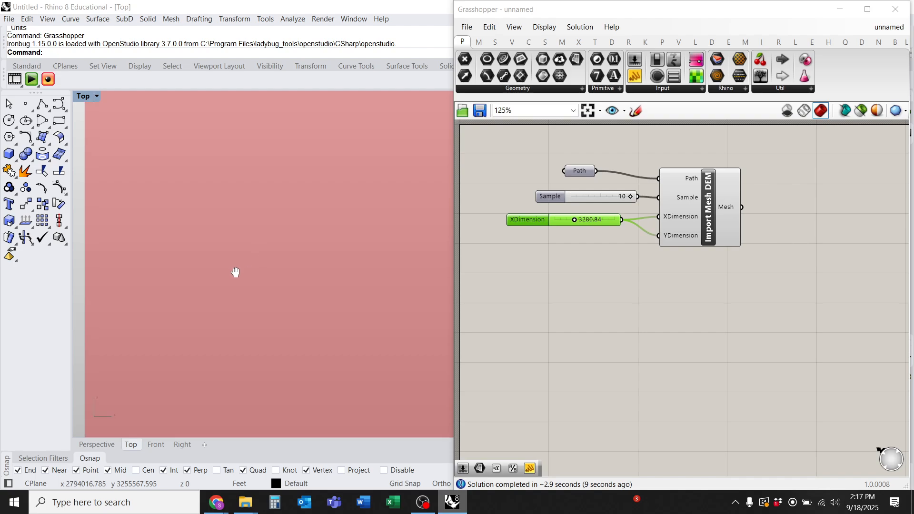
# Step: Bake the Mesh output of Import Mesh DEM into Rhino and show the whole baked mesh
pyautogui.click(713, 223)
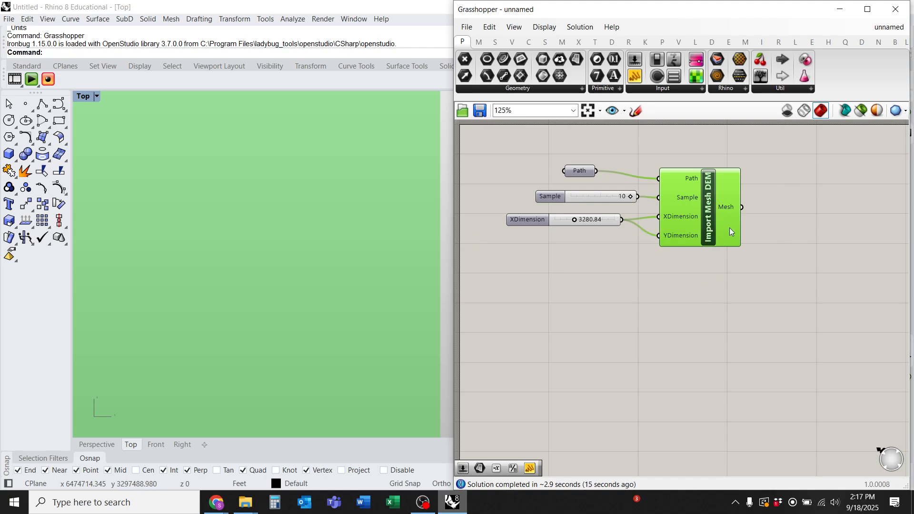
pyautogui.moveTo(720, 200)
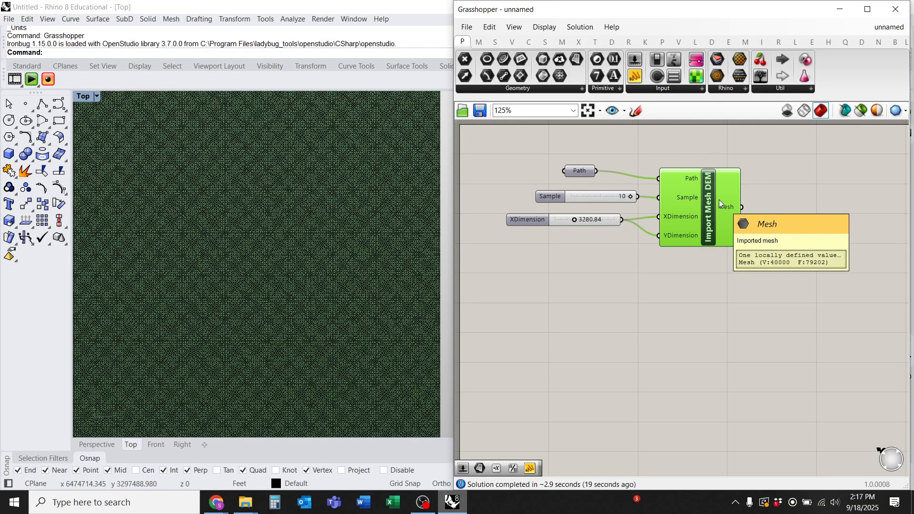
pyautogui.keyDown('ctrl'); pyautogui.moveTo(307, 291); pyautogui.dragTo(339, 354, button='right'); pyautogui.keyUp('ctrl')
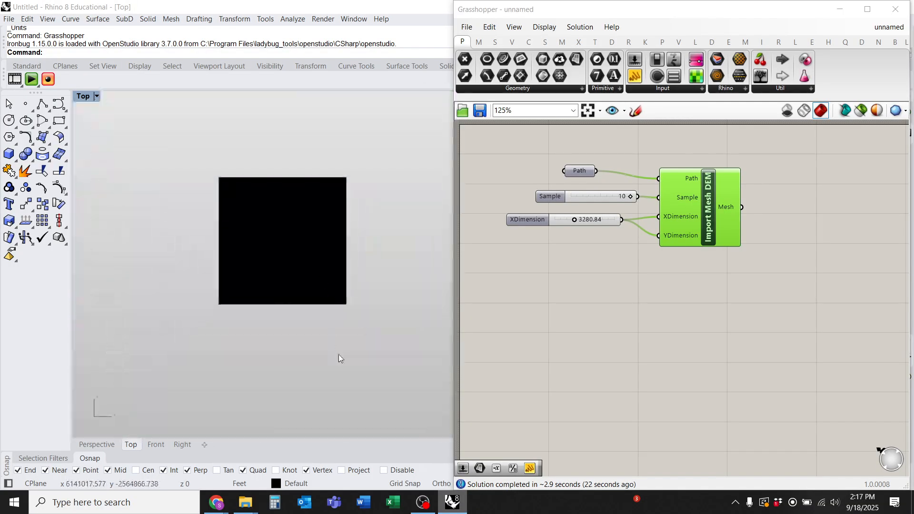
# Step: Select the baked mesh in the Top viewport, rotate it 90° clockwise and move it off the preview in the Y direction
pyautogui.click(279, 300)
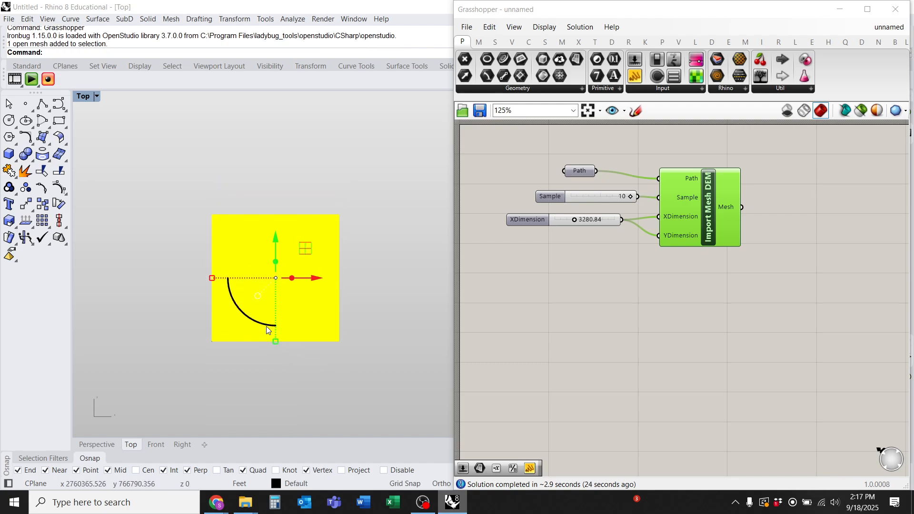
pyautogui.moveTo(267, 327); pyautogui.dragTo(197, 268)
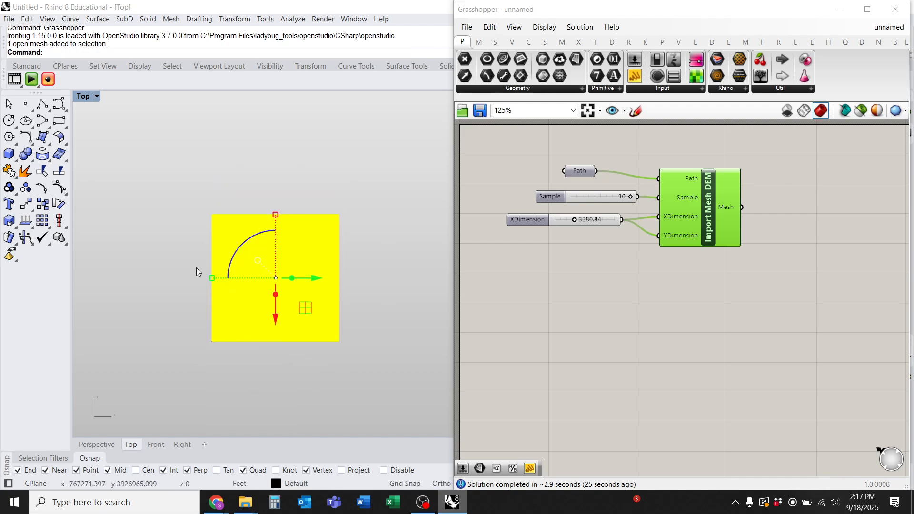
pyautogui.moveTo(279, 312); pyautogui.dragTo(287, 219)
# Step: Show the meshes in the Perspective viewport, set its display mode to Shaded and deselect the baked mesh
pyautogui.click(105, 445)
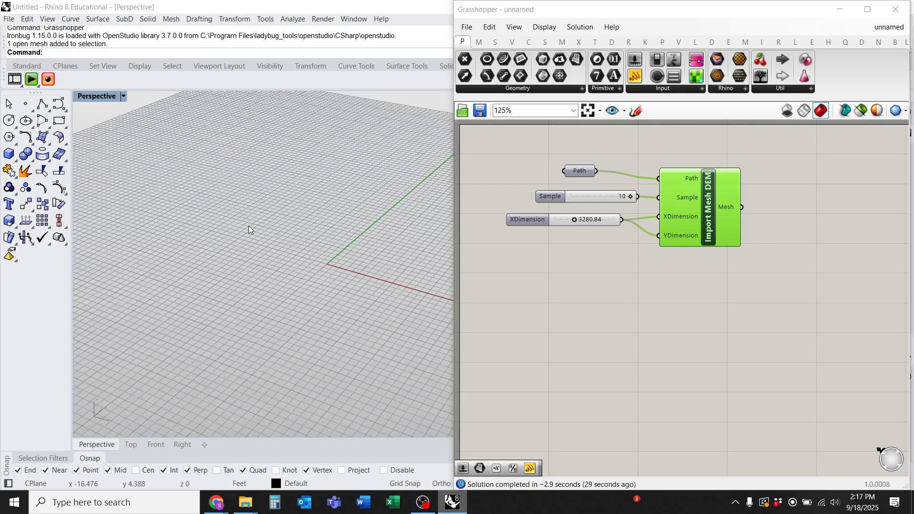
pyautogui.keyDown('ctrl'); pyautogui.moveTo(299, 284); pyautogui.dragTo(324, 393, button='right'); pyautogui.keyUp('ctrl')
pyautogui.scroll(-6, 299, 284)
pyautogui.keyDown('shift'); pyautogui.moveTo(281, 304); pyautogui.dragTo(176, 362, button='right'); pyautogui.keyUp('shift')
pyautogui.keyDown('ctrl'); pyautogui.moveTo(281, 272); pyautogui.dragTo(301, 332, button='right'); pyautogui.keyUp('ctrl')
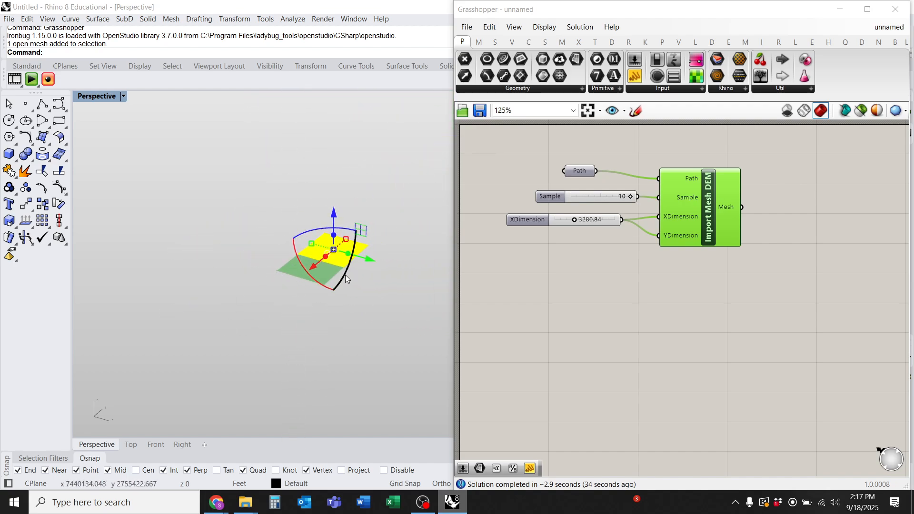
pyautogui.moveTo(347, 207)
pyautogui.keyDown('ctrl'); pyautogui.mouseDown(button='right')
pyautogui.moveTo(356, 167)
pyautogui.moveTo(344, 321)
pyautogui.moveTo(341, 215)
pyautogui.mouseUp(button='right'); pyautogui.keyUp('ctrl')
pyautogui.scroll(8, 333, 205)
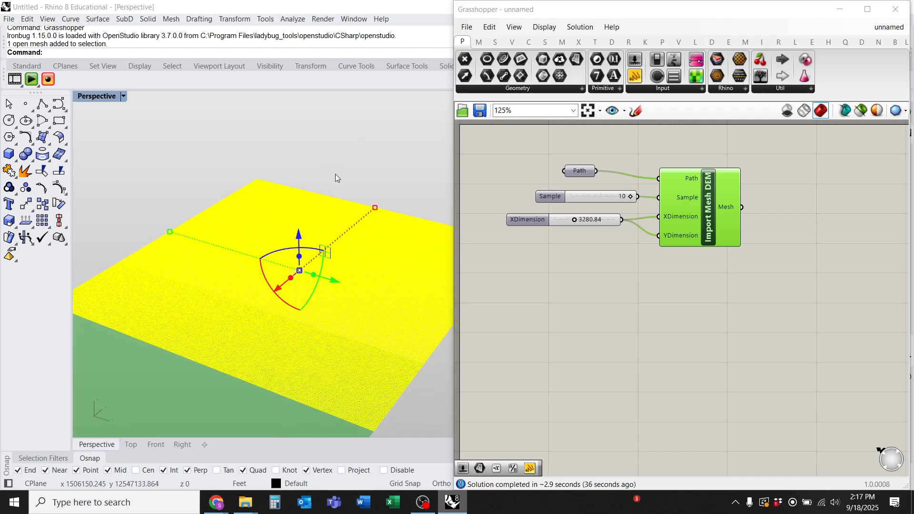
pyautogui.hotkey('ctrl', 'alt', 's')
pyautogui.click(222, 150)
# Step: Inspect the baked mesh from above in the Perspective viewport and delete it
pyautogui.moveTo(270, 358); pyautogui.dragTo(186, 319, button='right')
pyautogui.scroll(-7, 388, 322)
pyautogui.scroll(7, 378, 211)
pyautogui.click(183, 321)
pyautogui.scroll(-9, 384, 228)
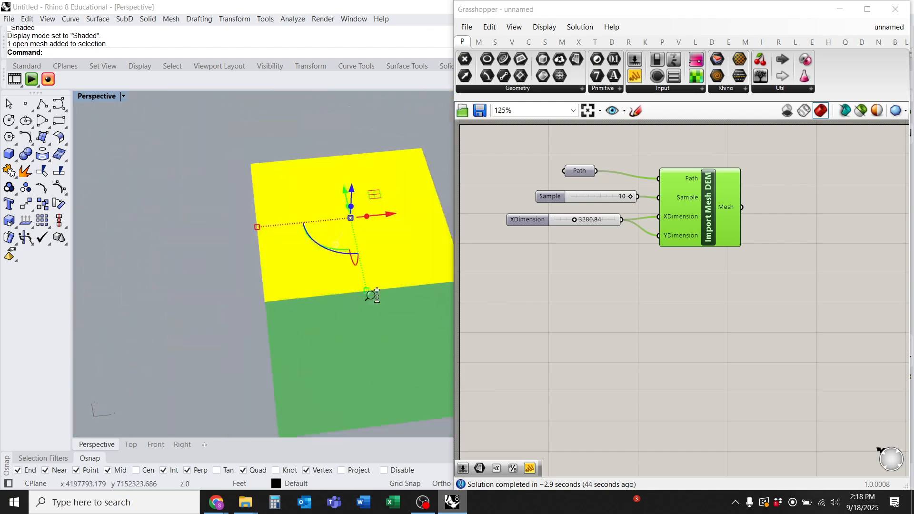
pyautogui.moveTo(369, 298); pyautogui.dragTo(281, 288, button='right')
pyautogui.write('d')
pyautogui.press('Return')
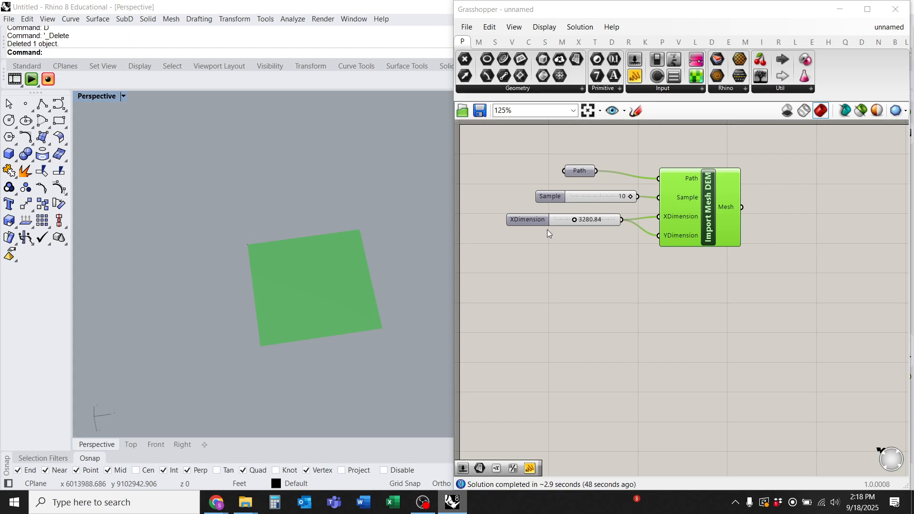
# Step: Return to the Top viewport, delete the XDimension slider in Grasshopper and show the regenerated mesh preview
pyautogui.scroll(5, 279, 305)
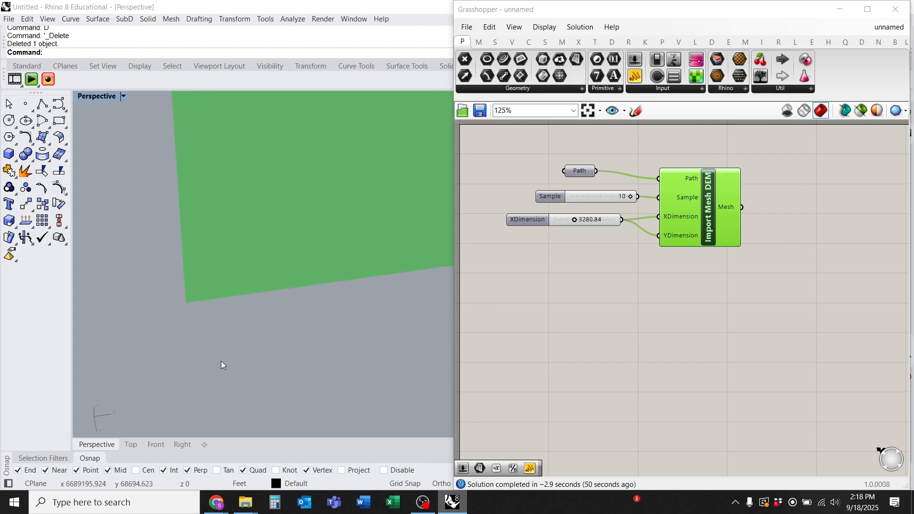
pyautogui.click(130, 444)
pyautogui.scroll(5, 286, 371)
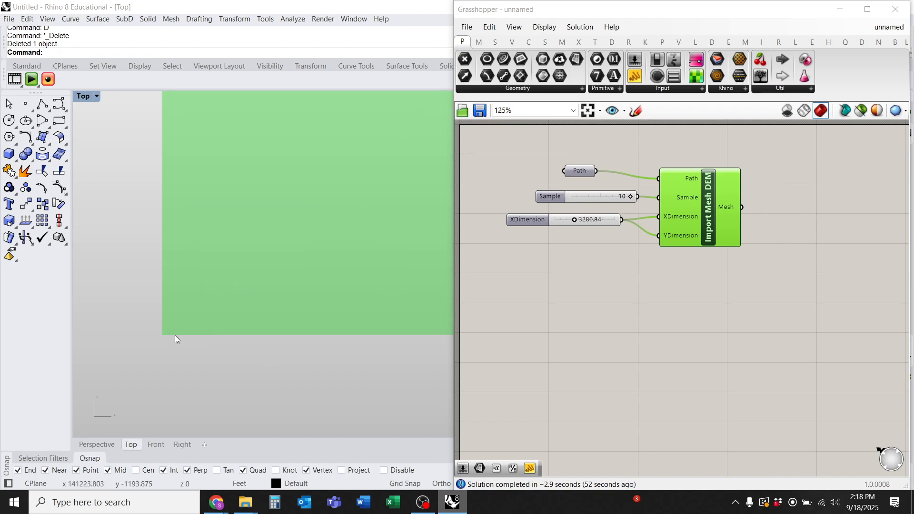
pyautogui.scroll(15, 175, 335)
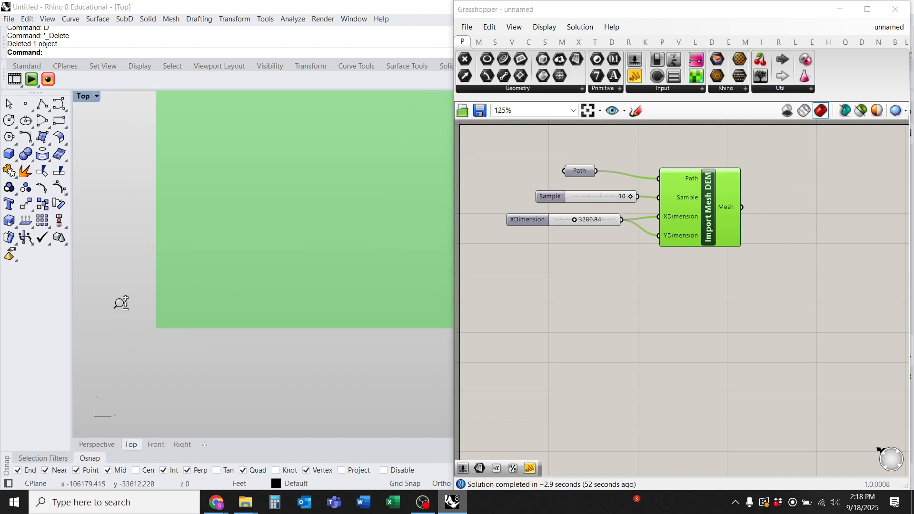
pyautogui.click(556, 222)
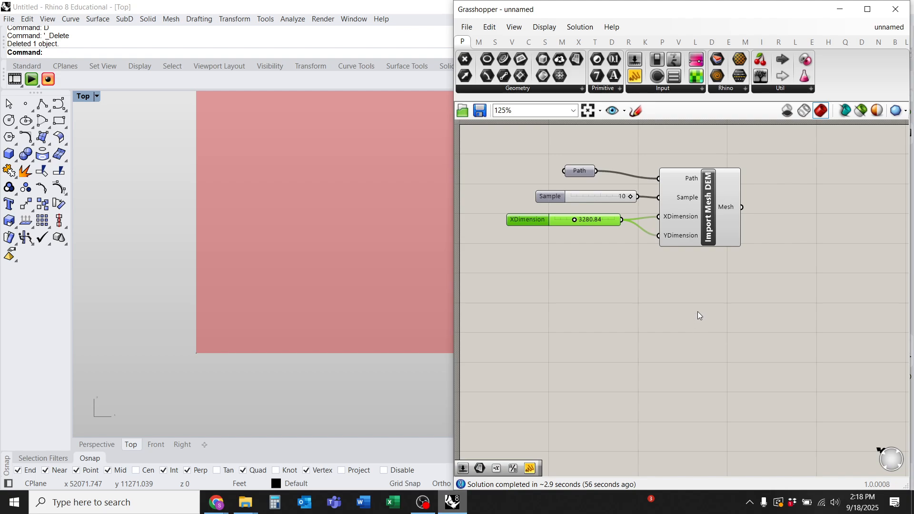
pyautogui.press('Delete')
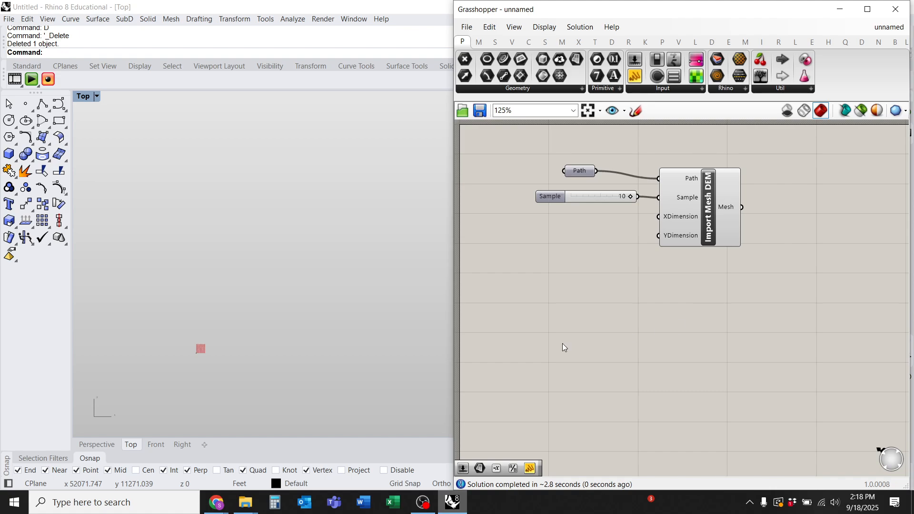
pyautogui.scroll(10, 210, 391)
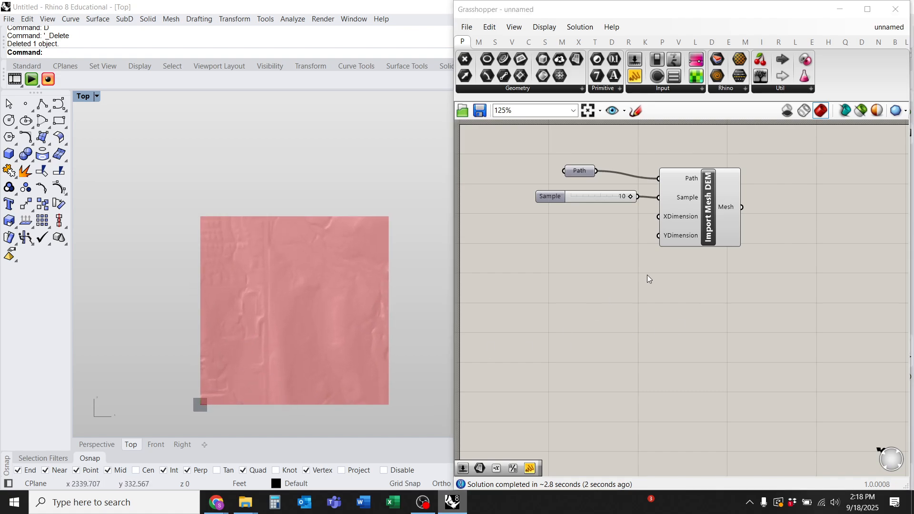
# Step: Bake the Mesh output of Import Mesh DEM with the default attributes onto the Default layer
pyautogui.click(716, 221)
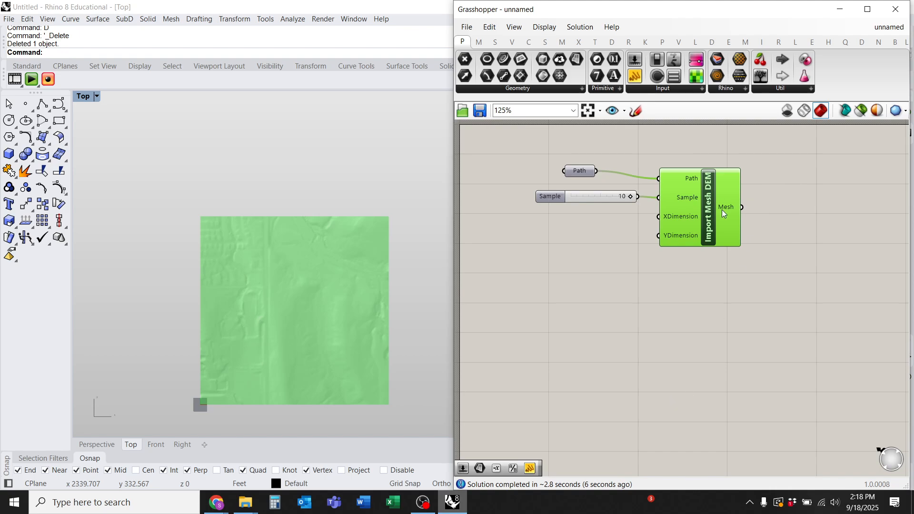
pyautogui.moveTo(731, 213)
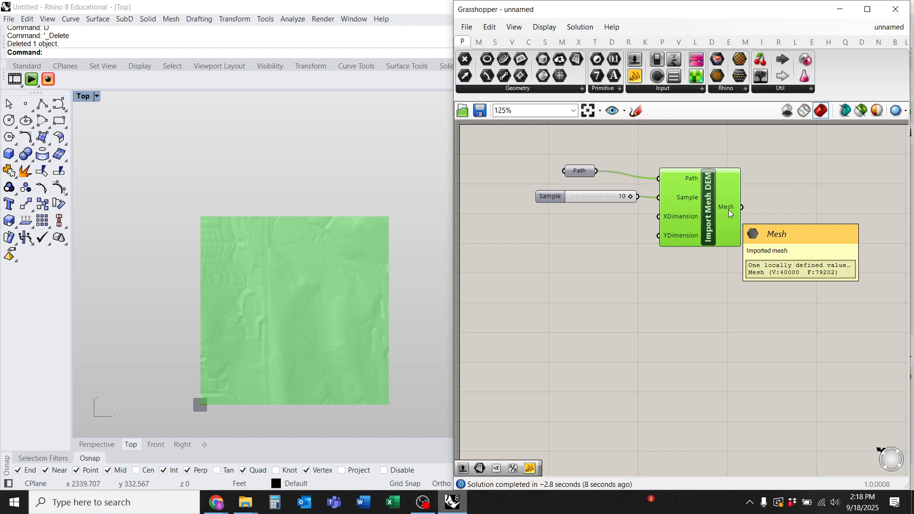
pyautogui.rightClick(731, 213)
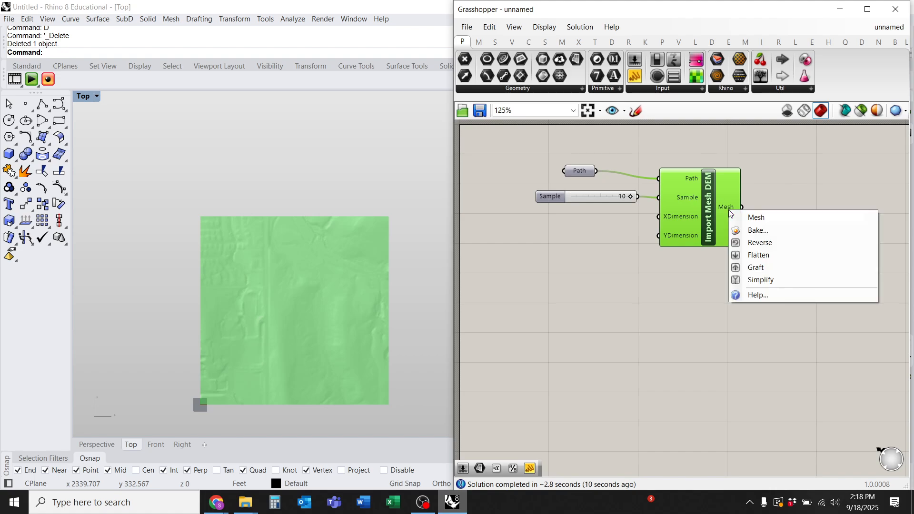
pyautogui.click(755, 231)
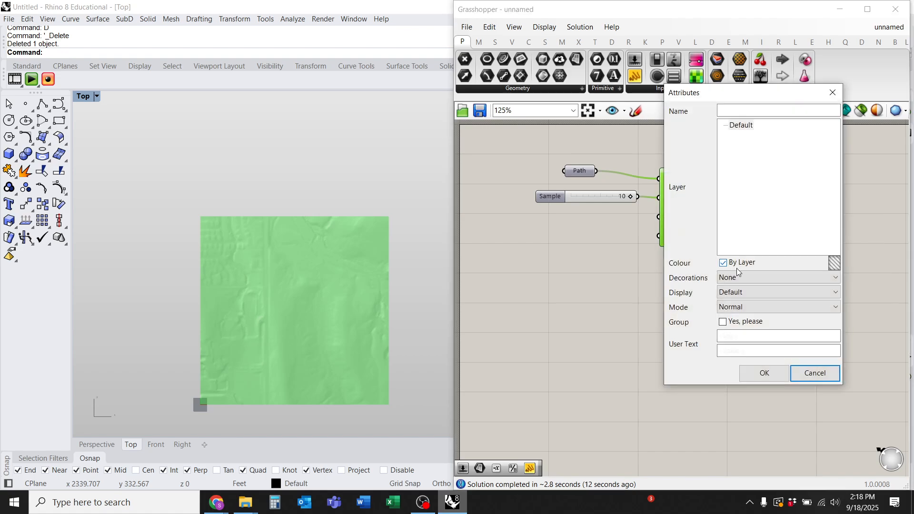
pyautogui.click(764, 373)
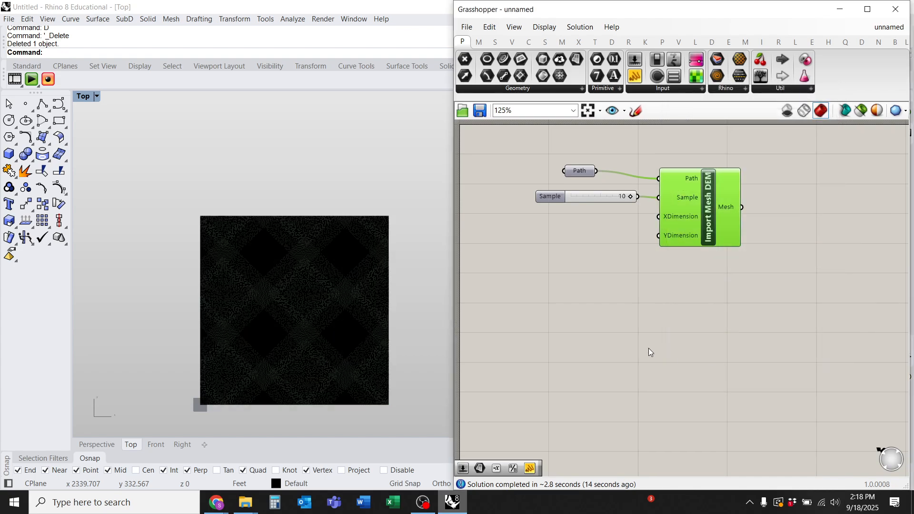
# Step: Select the baked mesh and set the Top viewport's display mode to Shaded
pyautogui.click(321, 270)
pyautogui.click(96, 97)
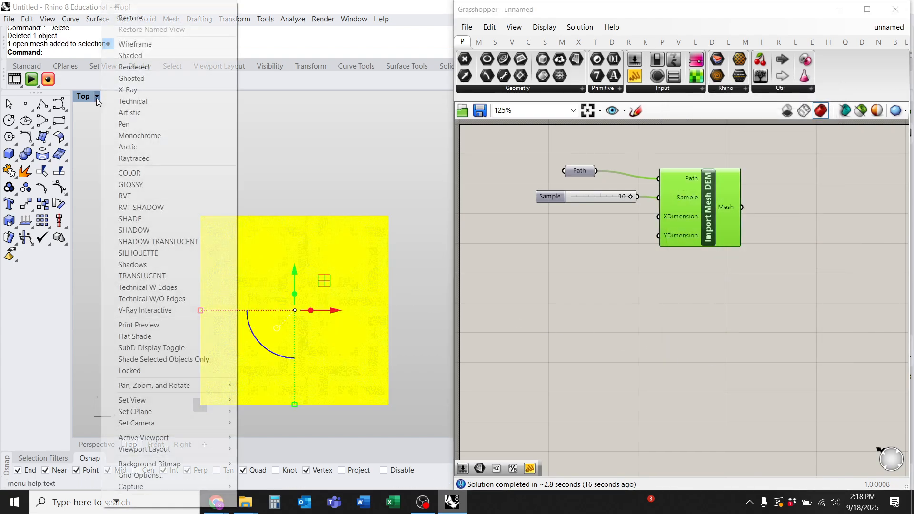
pyautogui.click(130, 55)
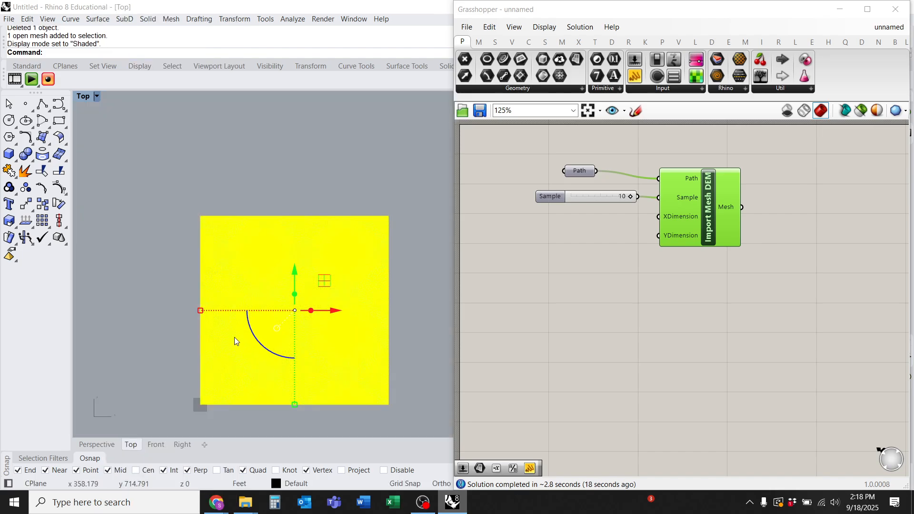
# Step: Move the baked mesh beside the preview along X, rotate it 90° clockwise and deselect it
pyautogui.scroll(-2, 214, 286)
pyautogui.moveTo(237, 271); pyautogui.dragTo(384, 294)
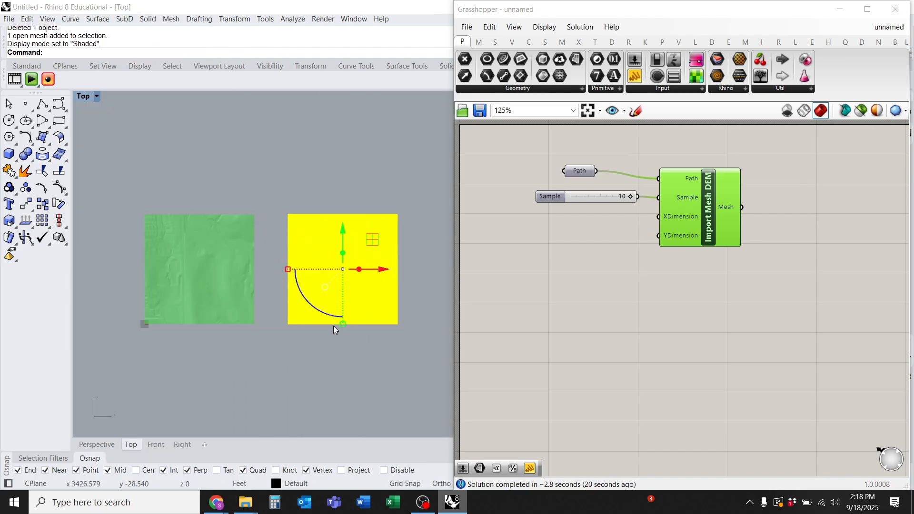
pyautogui.moveTo(331, 316); pyautogui.dragTo(257, 267)
pyautogui.click(412, 370)
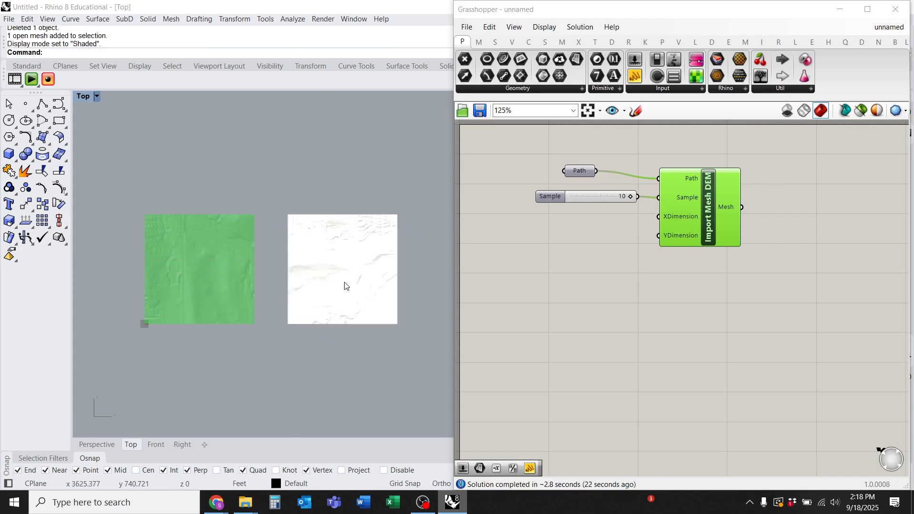
# Step: Inspect the baked mesh's relief in an oblique view and select the mesh
pyautogui.scroll(8, 345, 280)
pyautogui.moveTo(340, 347)
pyautogui.keyDown('ctrl'); pyautogui.keyDown('shift'); pyautogui.mouseDown(button='right')
pyautogui.moveTo(382, 262)
pyautogui.moveTo(400, 278)
pyautogui.moveTo(338, 268)
pyautogui.moveTo(396, 258)
pyautogui.moveTo(343, 235)
pyautogui.moveTo(414, 233)
pyautogui.moveTo(363, 251)
pyautogui.moveTo(304, 245)
pyautogui.moveTo(420, 242)
pyautogui.moveTo(298, 290)
pyautogui.moveTo(307, 257)
pyautogui.moveTo(258, 242)
pyautogui.moveTo(282, 252)
pyautogui.mouseUp(button='right'); pyautogui.keyUp('shift'); pyautogui.keyUp('ctrl')
pyautogui.click(282, 253)
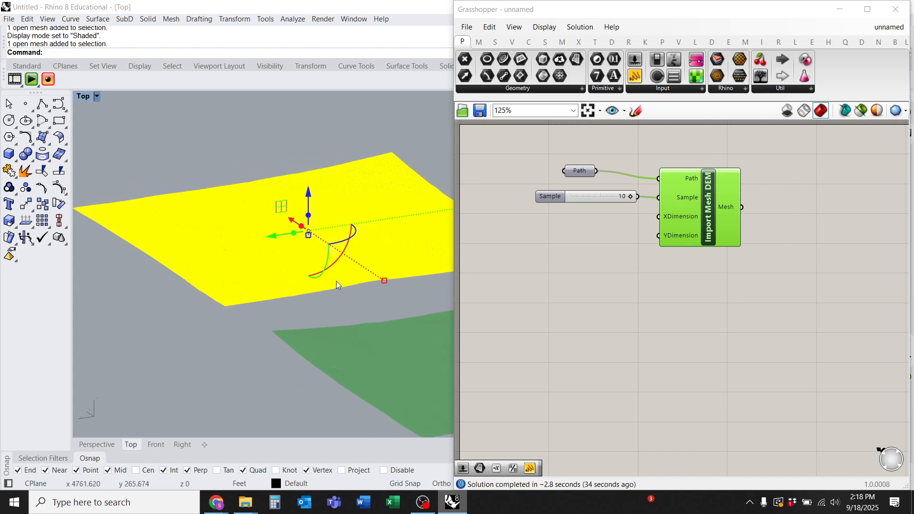
pyautogui.write('Scale')
pyautogui.press('Return')
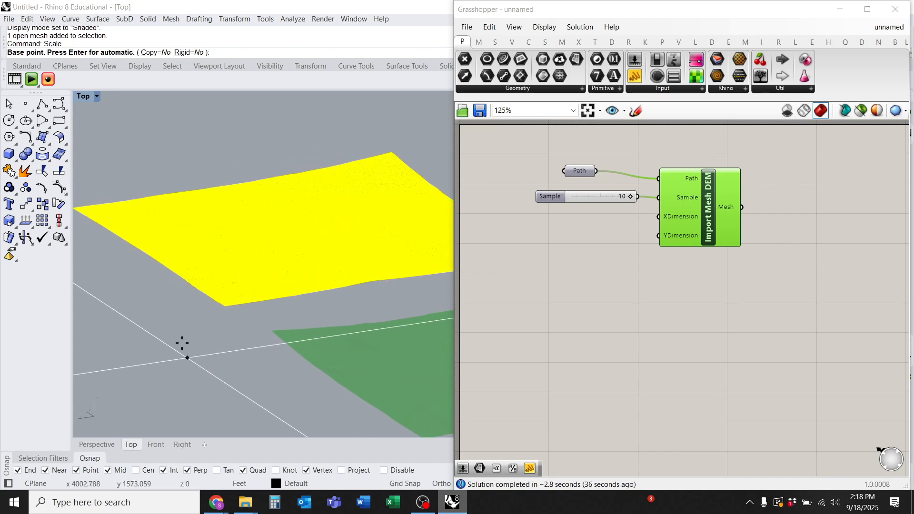
pyautogui.click(224, 308)
pyautogui.moveTo(125, 245); pyautogui.dragTo(224, 290, button='right')
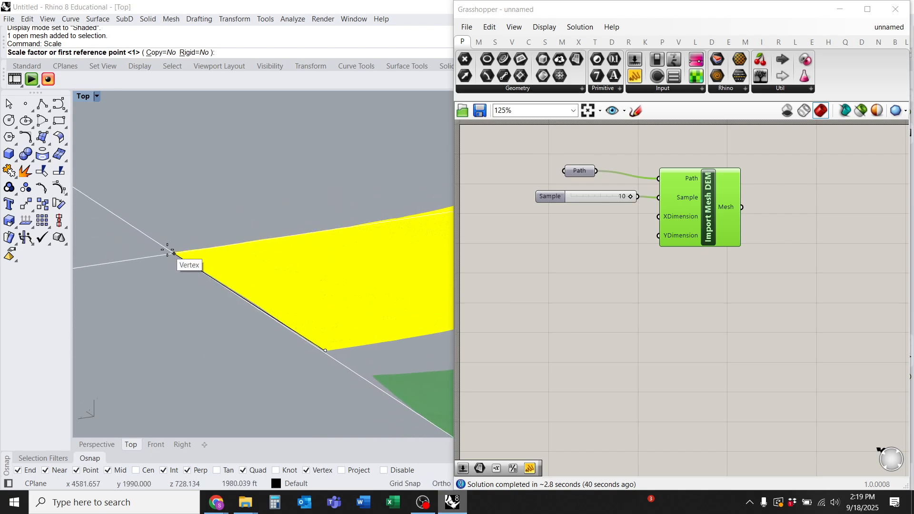
pyautogui.press('Escape')
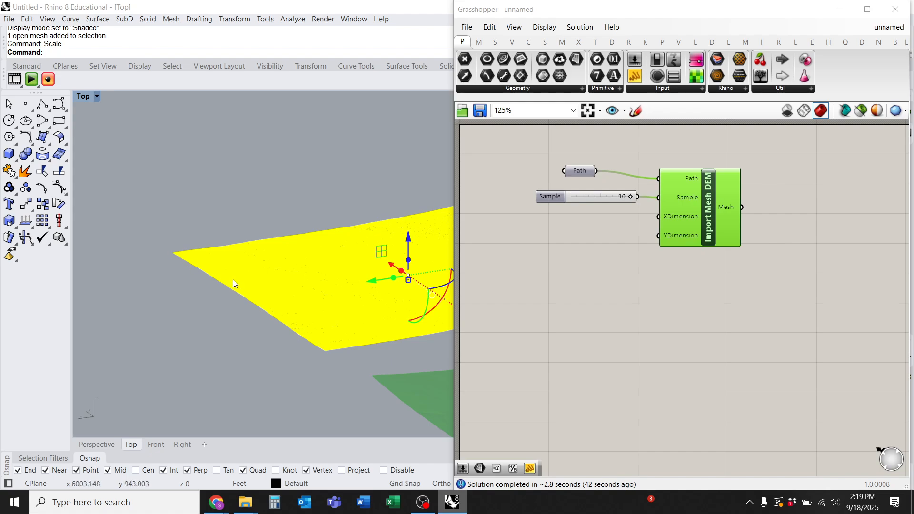
# Step: Deselect the baked mesh and the Import Mesh DEM component, and examine the baked mesh's surface detail up close
pyautogui.press('Escape')
pyautogui.moveTo(296, 298); pyautogui.dragTo(237, 178, button='right')
pyautogui.scroll(-5, 304, 246)
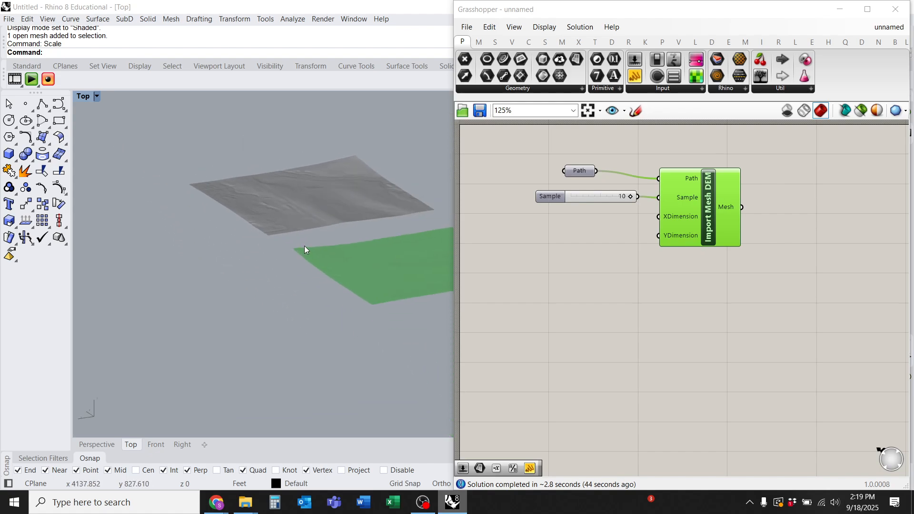
pyautogui.keyDown('ctrl'); pyautogui.keyDown('shift'); pyautogui.moveTo(304, 246); pyautogui.dragTo(125, 309, button='right'); pyautogui.keyUp('shift'); pyautogui.keyUp('ctrl')
pyautogui.moveTo(282, 293); pyautogui.dragTo(325, 314, button='right')
pyautogui.scroll(2, 325, 320)
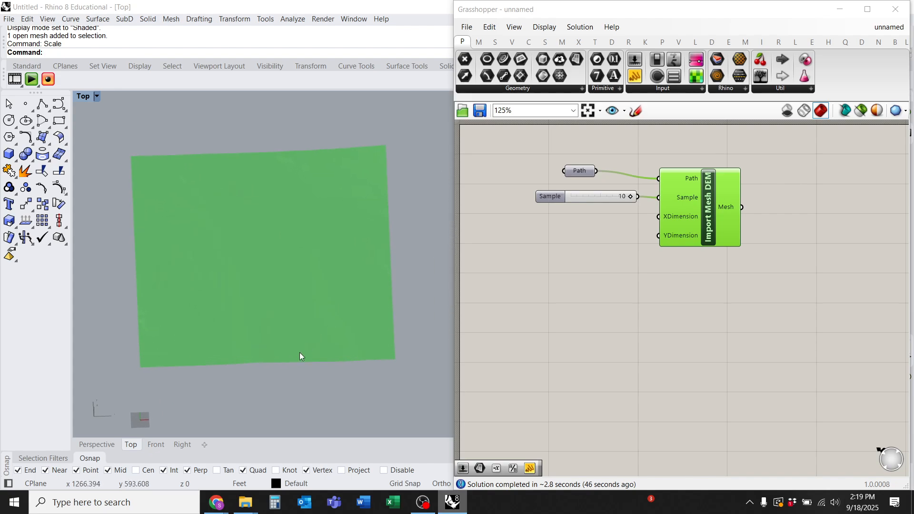
pyautogui.click(690, 328)
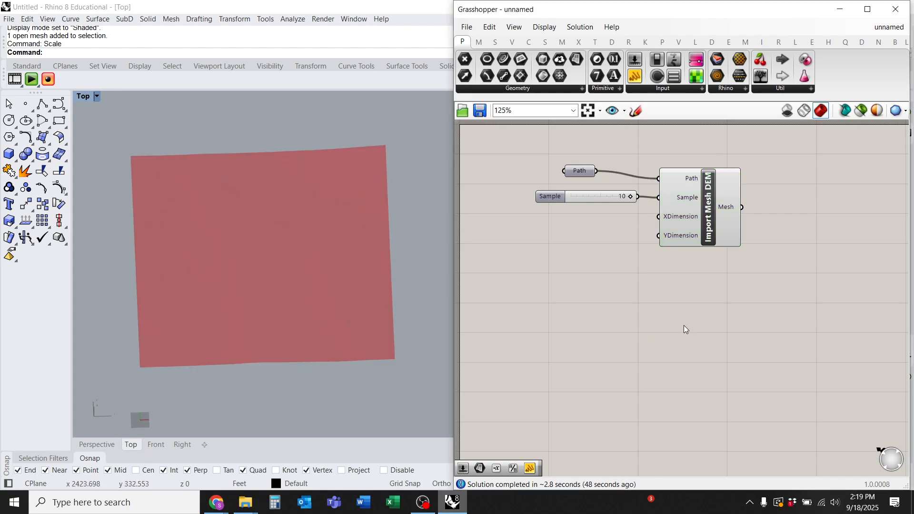
pyautogui.moveTo(315, 293); pyautogui.dragTo(111, 250, button='right')
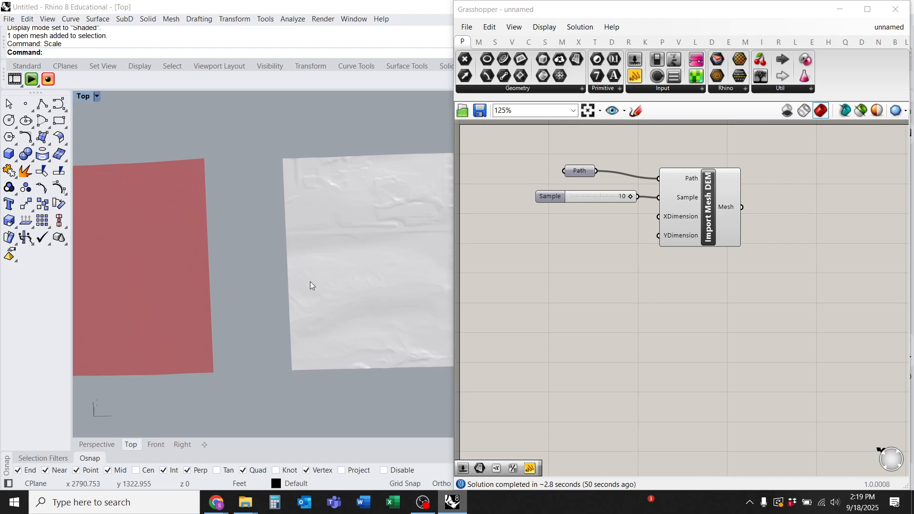
pyautogui.moveTo(316, 281); pyautogui.dragTo(261, 289, button='right')
pyautogui.scroll(1, 312, 273)
pyautogui.scroll(8, 312, 272)
pyautogui.moveTo(329, 229)
pyautogui.keyDown('ctrl'); pyautogui.keyDown('shift'); pyautogui.mouseDown(button='right')
pyautogui.moveTo(371, 213)
pyautogui.moveTo(381, 261)
pyautogui.moveTo(375, 237)
pyautogui.mouseUp(button='right'); pyautogui.keyUp('shift'); pyautogui.keyUp('ctrl')
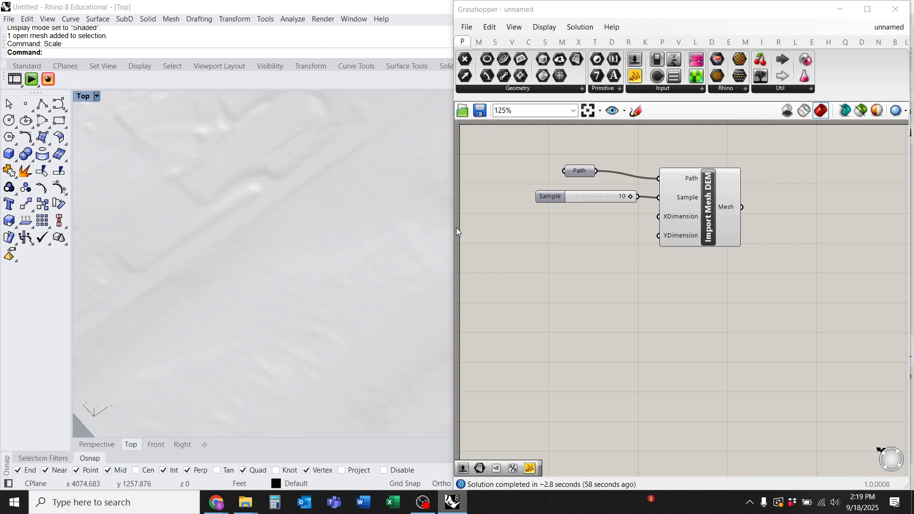
# Step: Widen the Rhino viewport beside Grasshopper and set the Sample slider to 2
pyautogui.moveTo(456, 231); pyautogui.dragTo(528, 230)
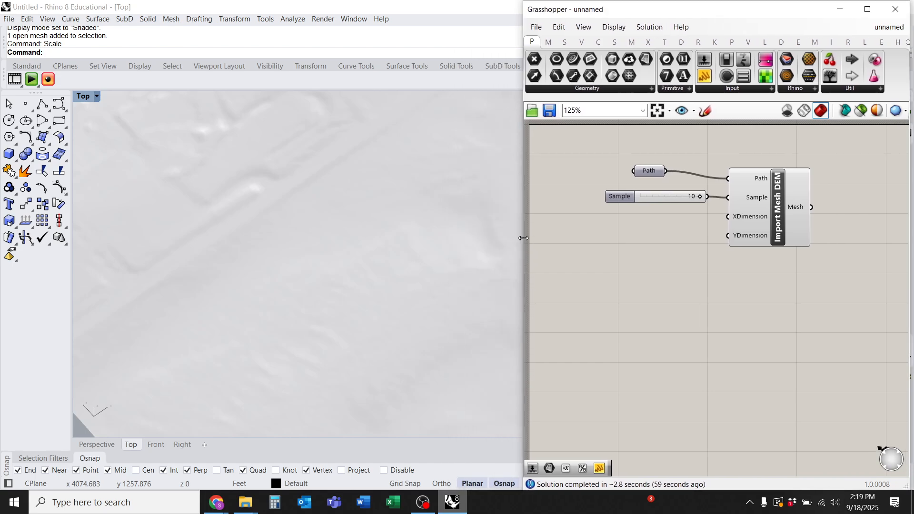
pyautogui.doubleClick(676, 198)
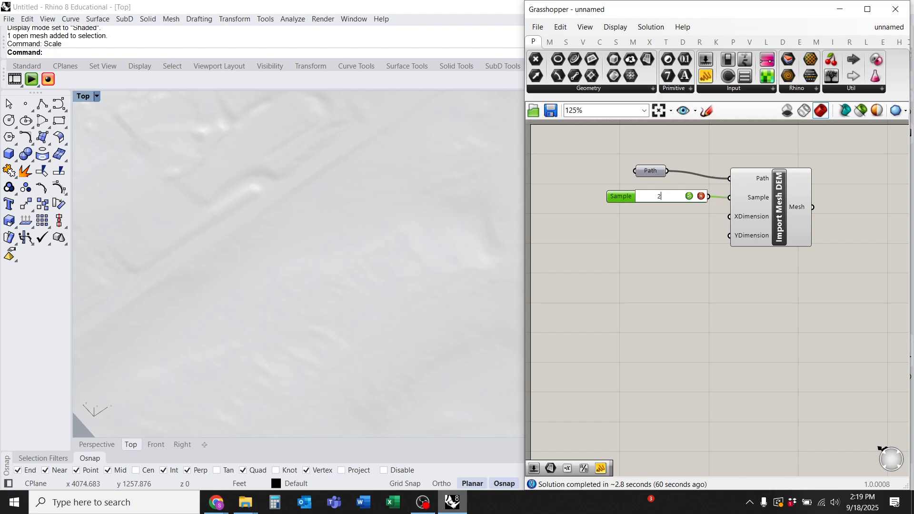
pyautogui.press('Return')
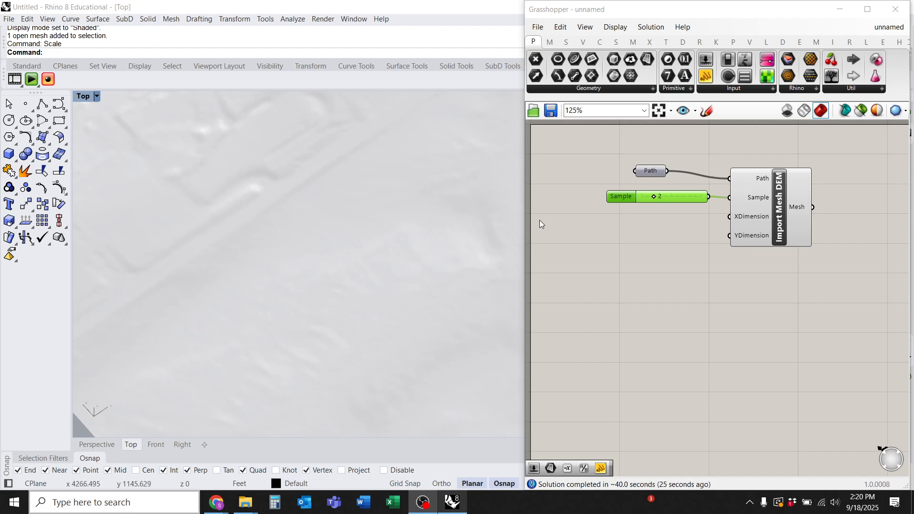
# Step: Bake the finer mesh from Import Mesh DEM, select it in the viewport and close the Grasshopper window
pyautogui.scroll(-3, 296, 292)
pyautogui.scroll(-5, 287, 346)
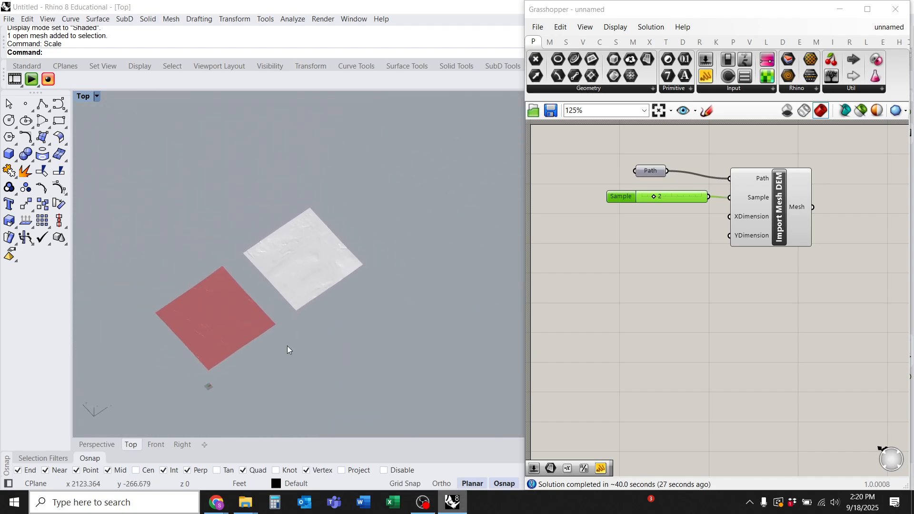
pyautogui.scroll(5, 263, 317)
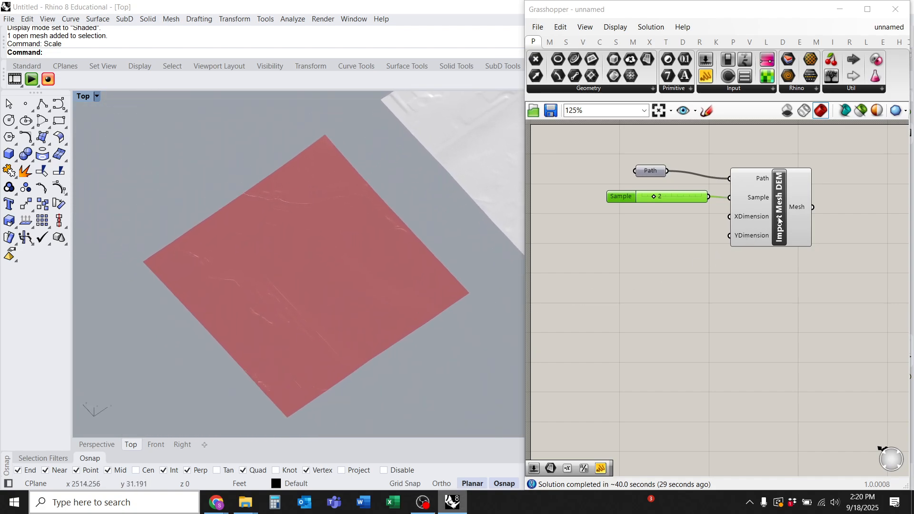
pyautogui.click(779, 220)
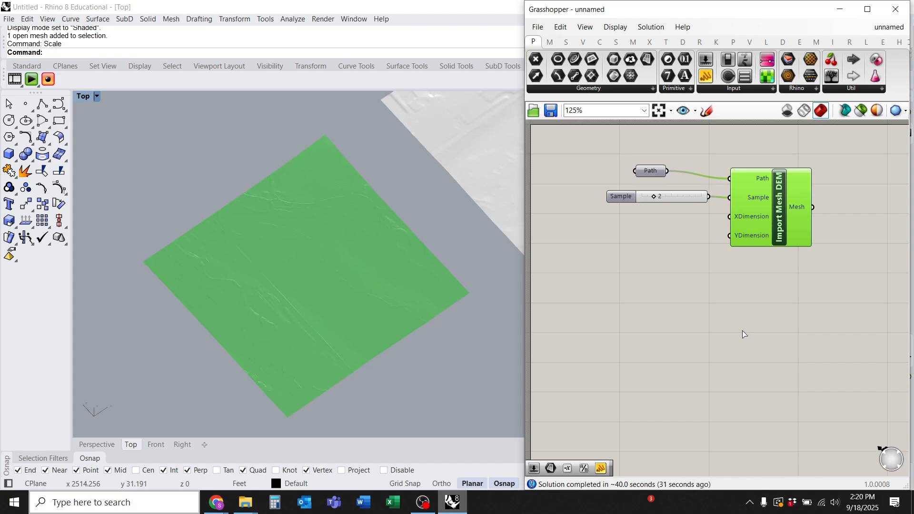
pyautogui.click(283, 284)
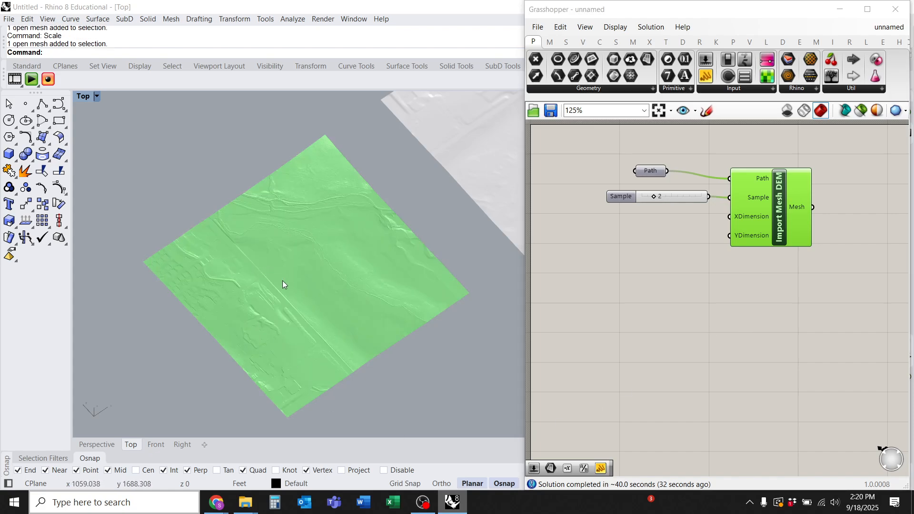
pyautogui.click(896, 9)
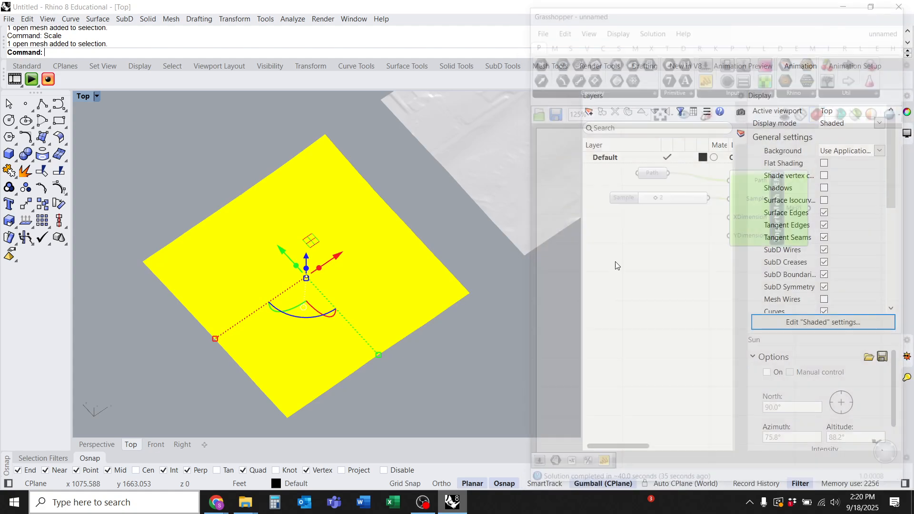
# Step: Rotate the newly baked finer mesh 90° clockwise about its vertical axis and deselect it
pyautogui.moveTo(315, 319); pyautogui.dragTo(222, 250)
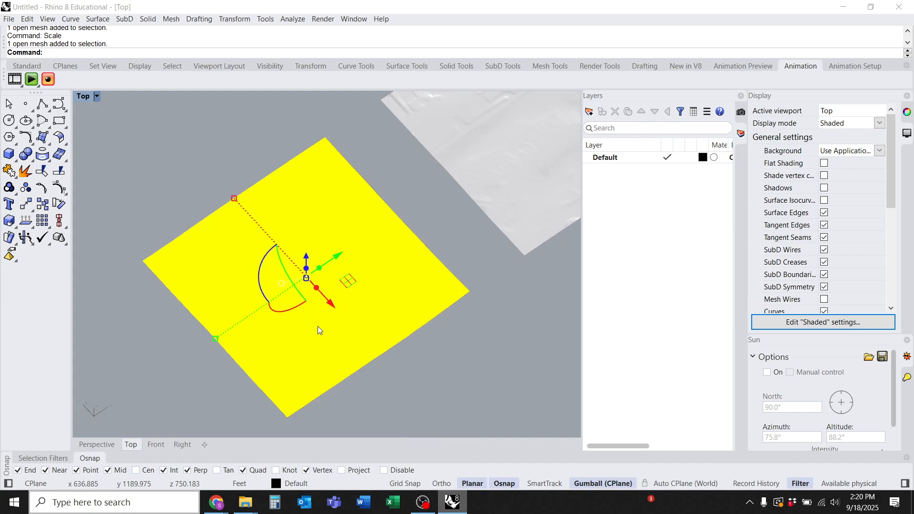
pyautogui.click(467, 371)
# Step: Examine the finer mesh's terrain relief in an oblique view next to the coarser mesh
pyautogui.keyDown('ctrl'); pyautogui.keyDown('shift'); pyautogui.moveTo(479, 335); pyautogui.dragTo(486, 300, button='right'); pyautogui.keyUp('shift'); pyautogui.keyUp('ctrl')
pyautogui.moveTo(442, 263); pyautogui.dragTo(466, 117, button='right')
pyautogui.scroll(-5, 392, 243)
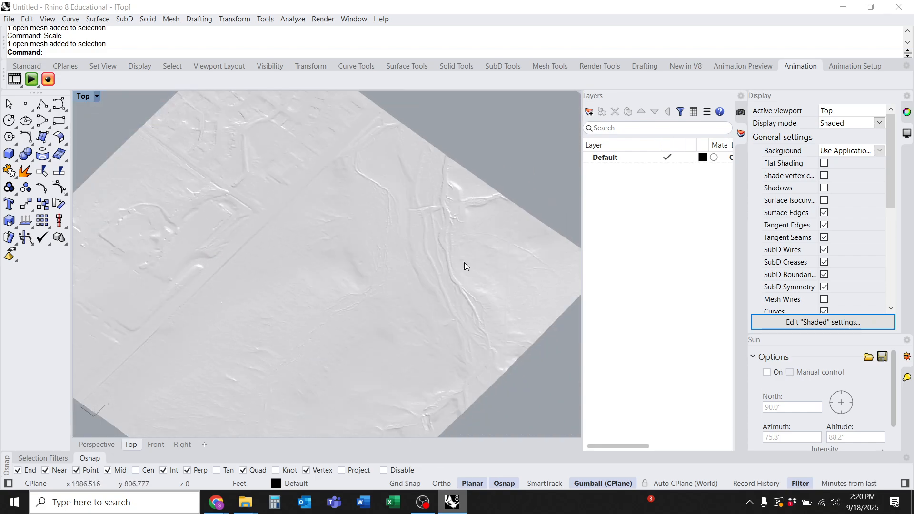
pyautogui.moveTo(465, 267); pyautogui.dragTo(326, 382, button='right')
pyautogui.keyDown('ctrl'); pyautogui.moveTo(395, 302); pyautogui.dragTo(435, 380, button='right'); pyautogui.keyUp('ctrl')
pyautogui.click(399, 240)
pyautogui.click(453, 385)
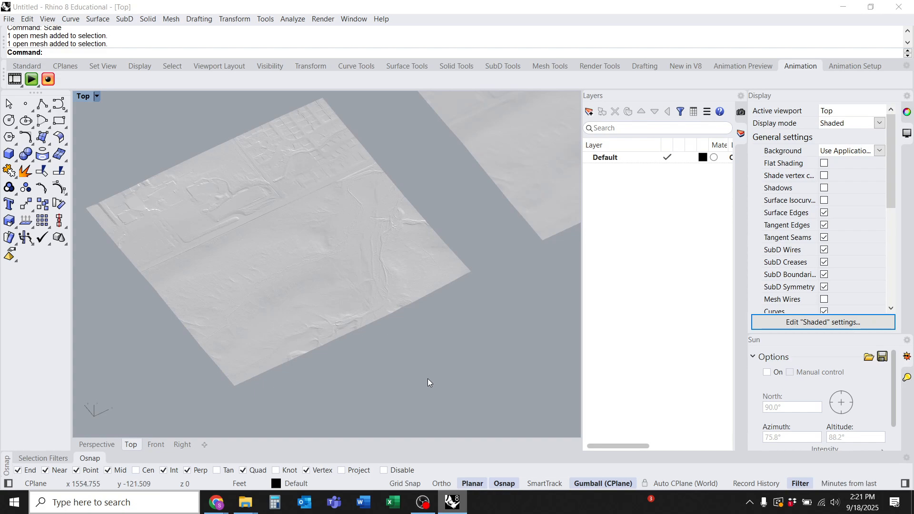
pyautogui.moveTo(475, 216); pyautogui.dragTo(489, 191, button='right')
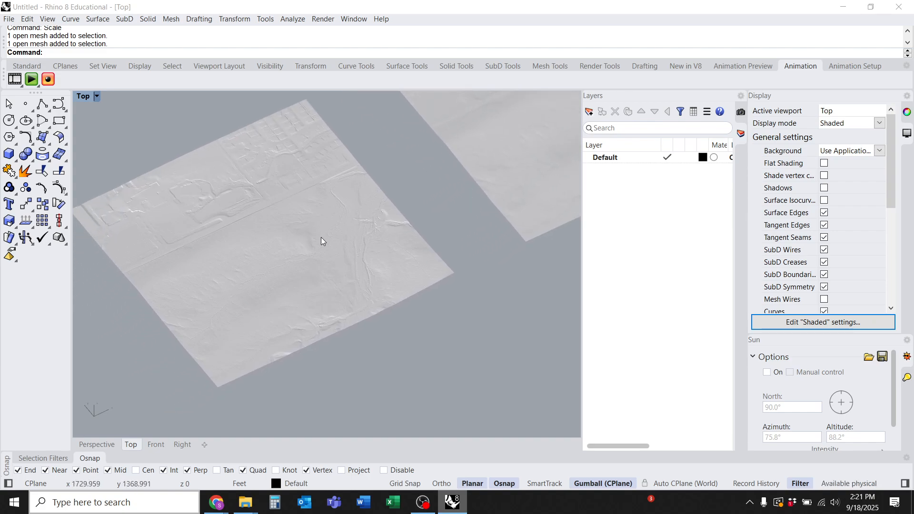
pyautogui.scroll(3, 268, 275)
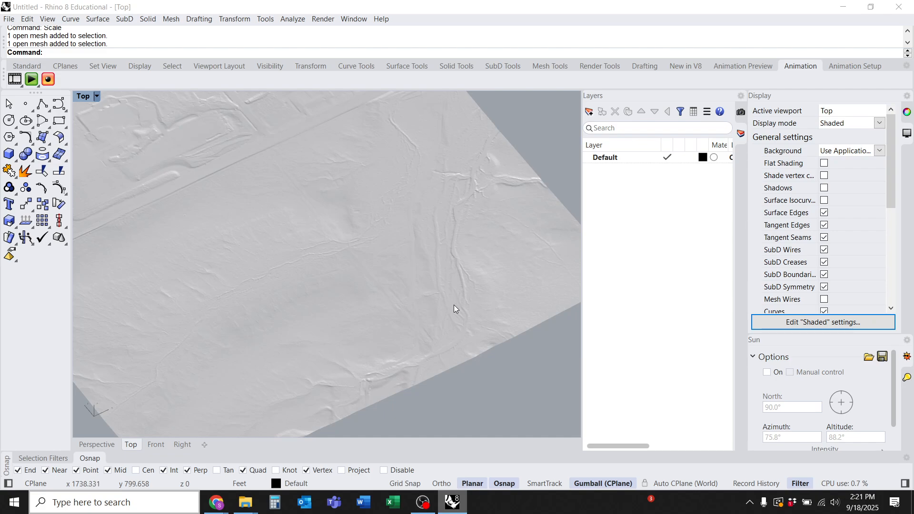
# Step: Select the finer mesh, examine the density of its triangles up close and deselect it
pyautogui.click(323, 342)
pyautogui.scroll(4, 365, 167)
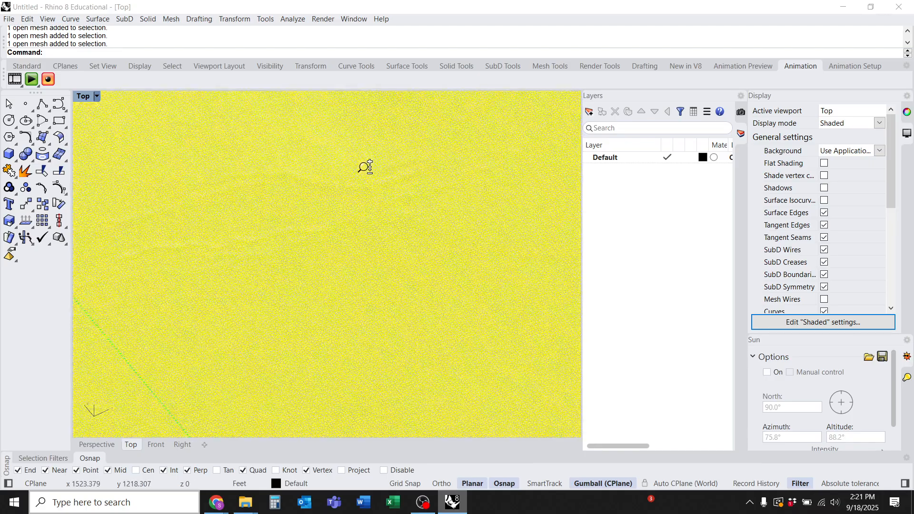
pyautogui.scroll(3, 365, 167)
pyautogui.scroll(2, 318, 267)
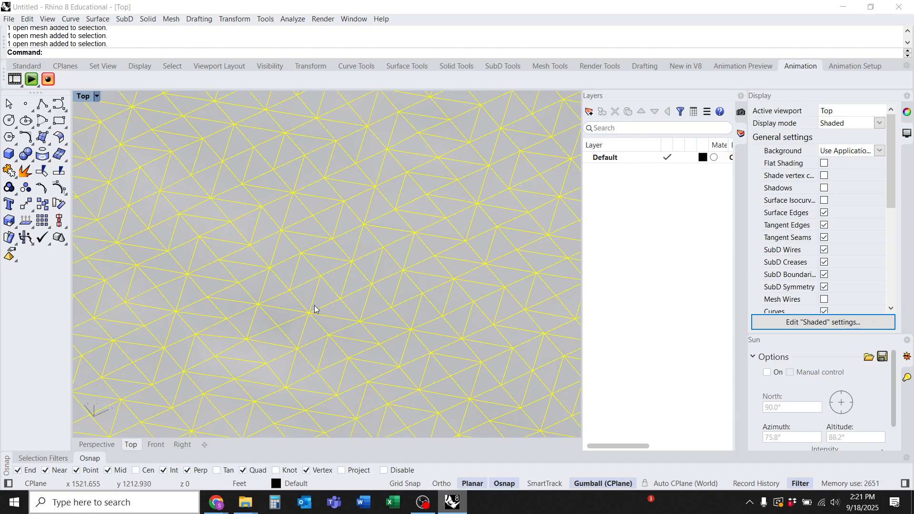
pyautogui.scroll(-4, 316, 250)
pyautogui.scroll(-5, 282, 253)
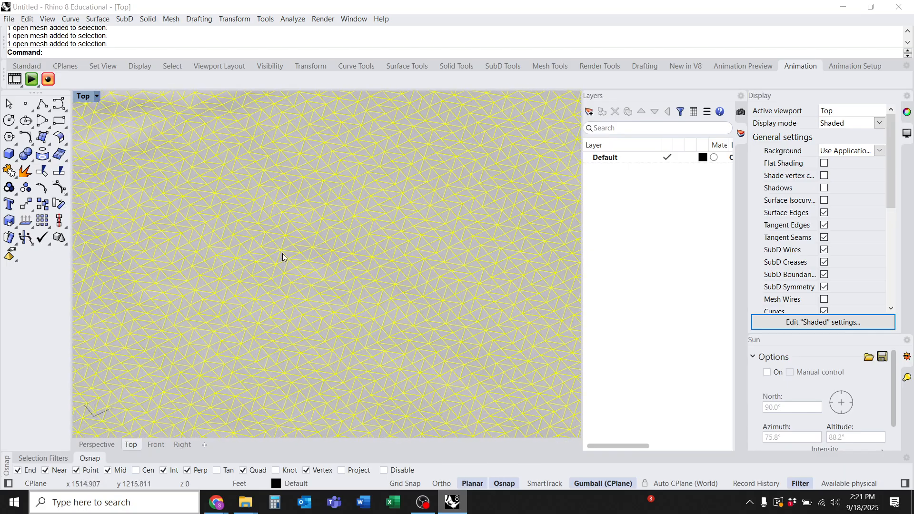
pyautogui.press('Escape')
pyautogui.scroll(-4, 324, 312)
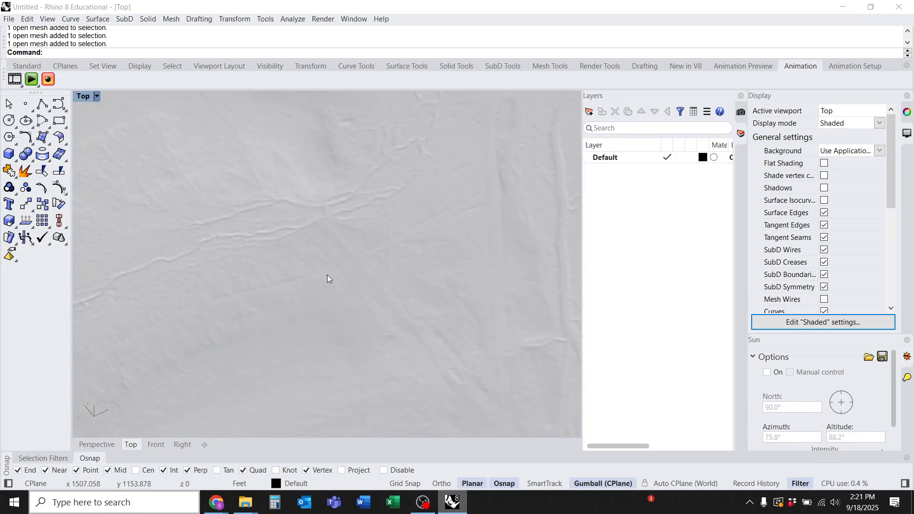
pyautogui.scroll(-3, 329, 317)
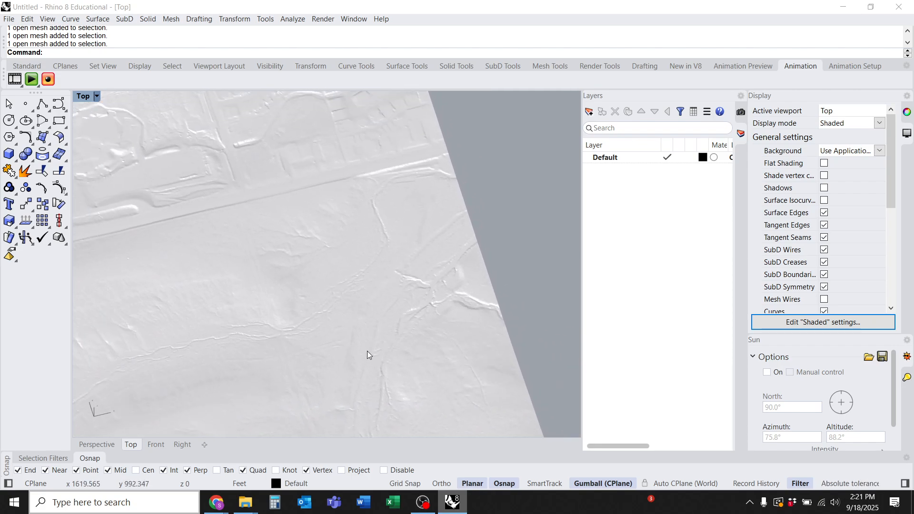
# Step: Return the viewport to the world Top view and frame the southern half of the finer mesh
pyautogui.write('top')
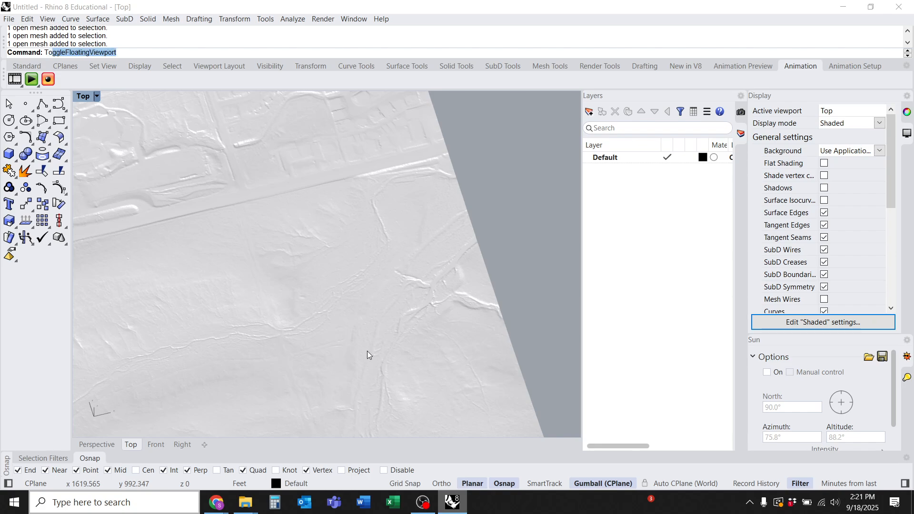
pyautogui.press('Return')
pyautogui.moveTo(327, 355); pyautogui.dragTo(449, 213, button='right')
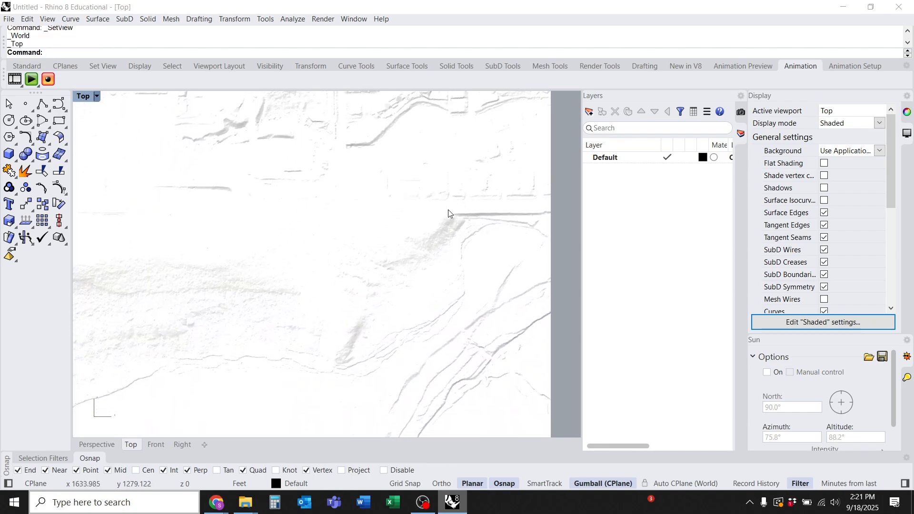
pyautogui.scroll(-2, 434, 285)
pyautogui.moveTo(443, 289)
pyautogui.mouseDown(button='right')
pyautogui.moveTo(480, 179)
pyautogui.moveTo(449, 302)
pyautogui.mouseUp(button='right')
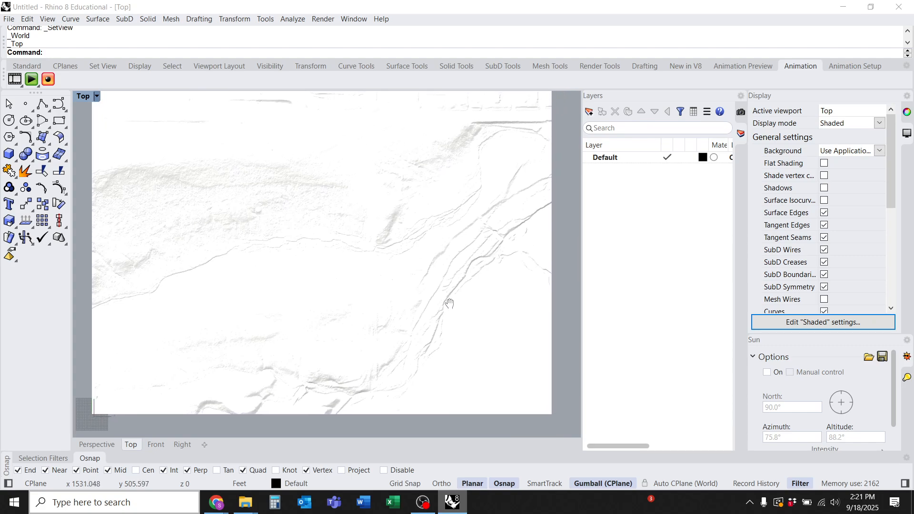
pyautogui.moveTo(442, 347); pyautogui.dragTo(430, 361, button='right')
# Step: Drape a surface with a point spacing of 1 over a rectangular window near the mesh's eastern edge
pyautogui.write('Drape')
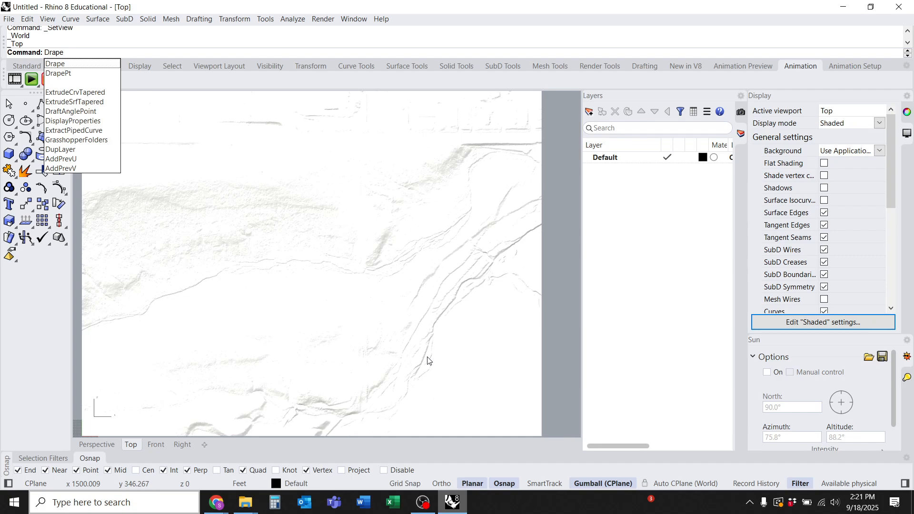
pyautogui.press('Return')
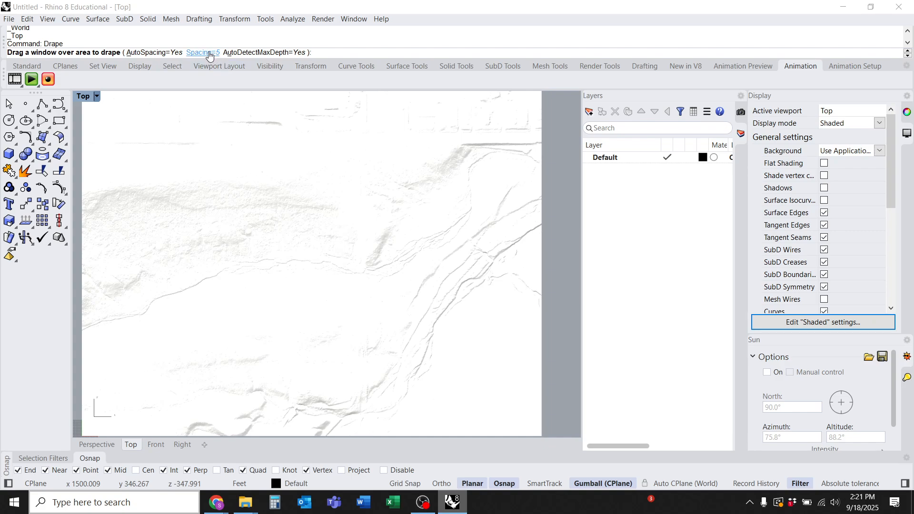
pyautogui.click(206, 53)
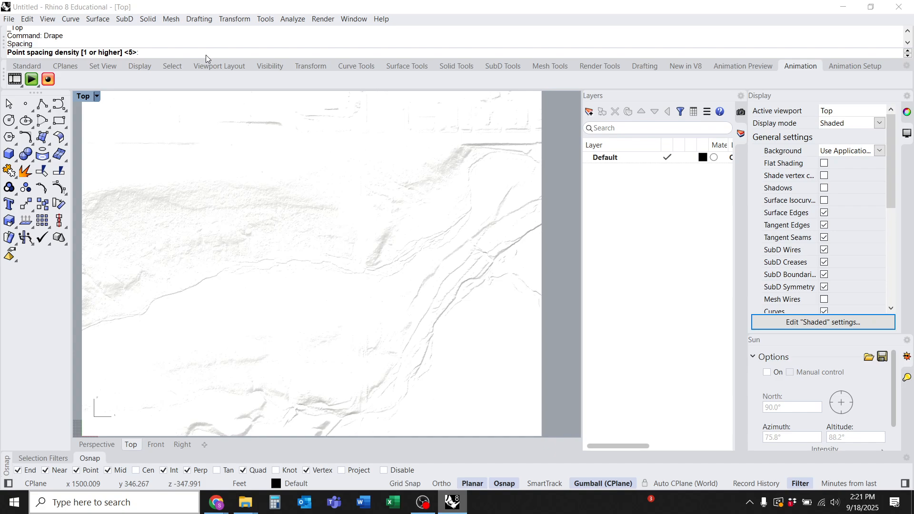
pyautogui.write('1')
pyautogui.press('Return')
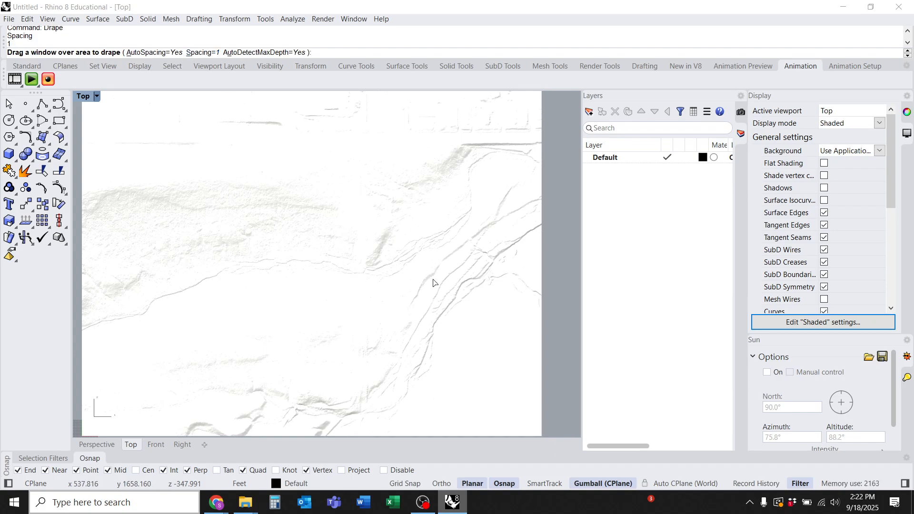
pyautogui.scroll(6, 432, 283)
pyautogui.moveTo(454, 292); pyautogui.dragTo(351, 282, button='right')
pyautogui.scroll(-1, 291, 225)
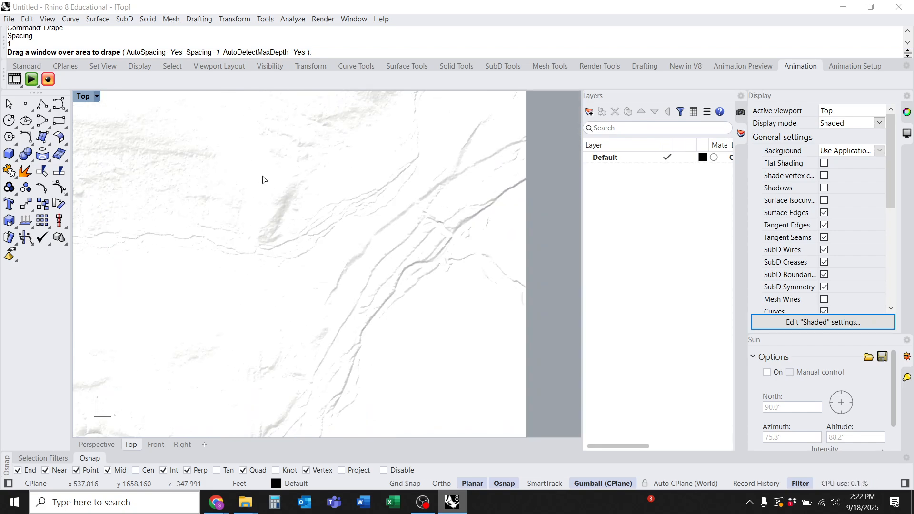
pyautogui.moveTo(236, 158)
pyautogui.mouseDown()
pyautogui.moveTo(362, 230)
pyautogui.moveTo(524, 347)
pyautogui.moveTo(516, 344)
pyautogui.mouseUp()
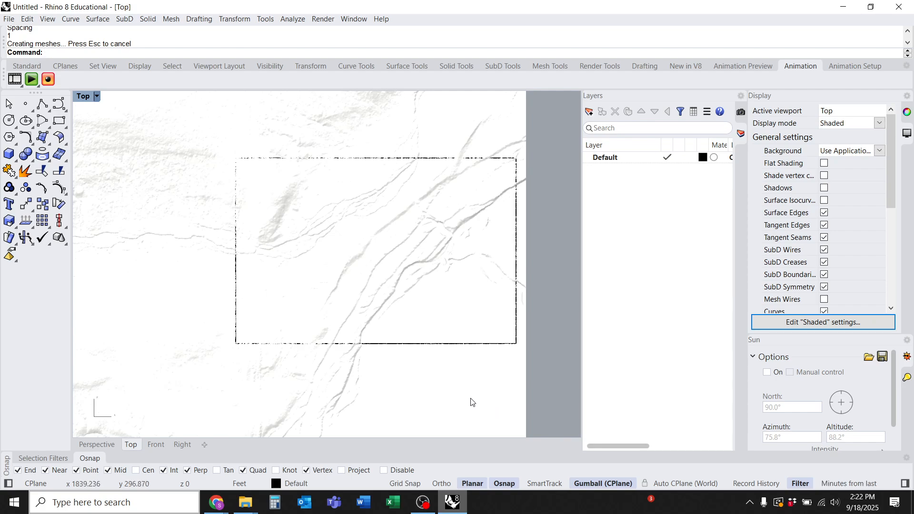
# Step: Check the Perspective viewport for the draped surface, return to the Top viewport and select the terrain mesh
pyautogui.click(112, 445)
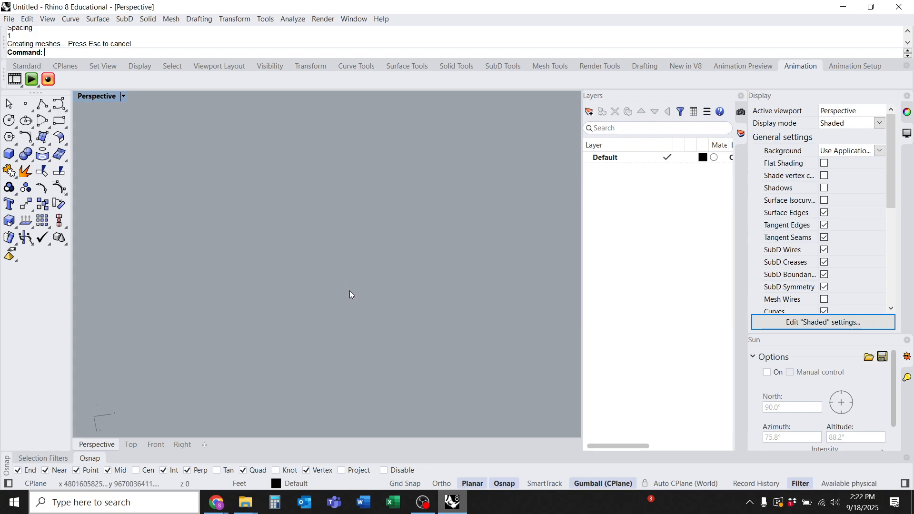
pyautogui.moveTo(284, 315); pyautogui.dragTo(381, 282, button='right')
pyautogui.click(131, 444)
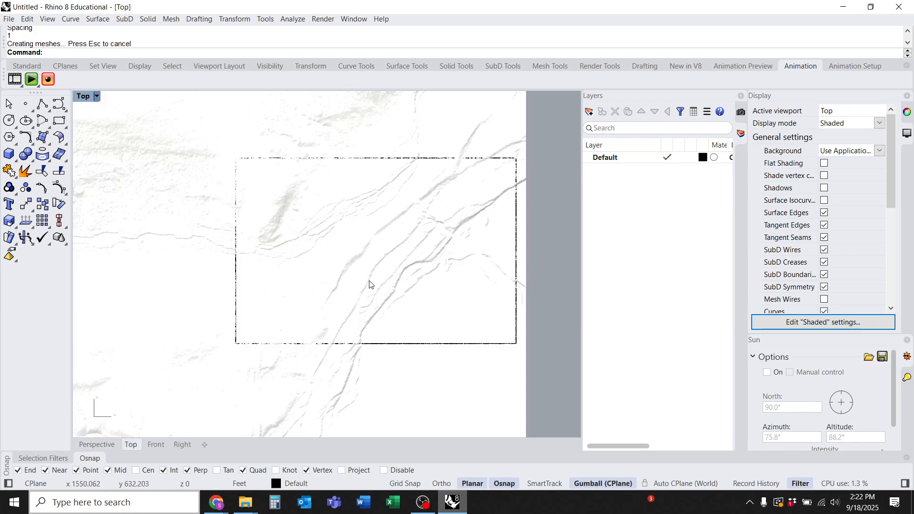
pyautogui.click(369, 294)
pyautogui.rightClick(368, 292)
pyautogui.press('Escape')
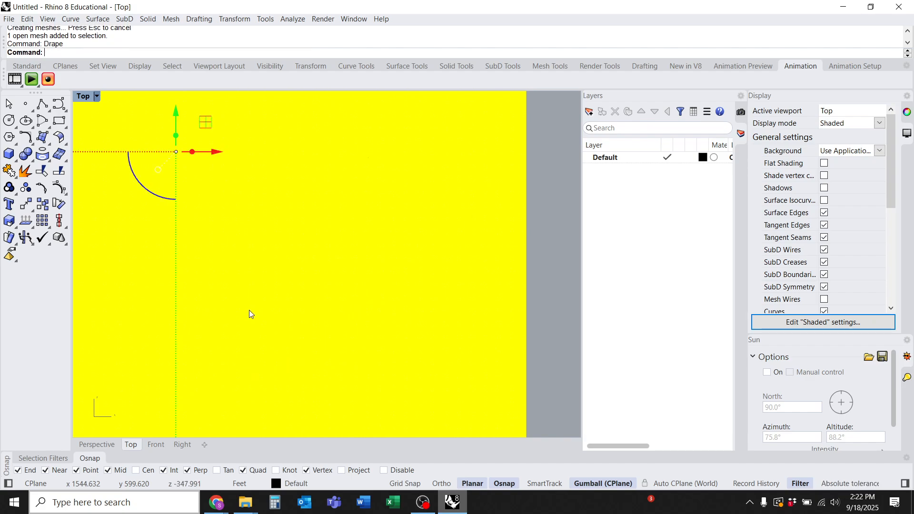
# Step: Zoom the Perspective viewport to the selected terrain mesh and deselect it
pyautogui.click(98, 445)
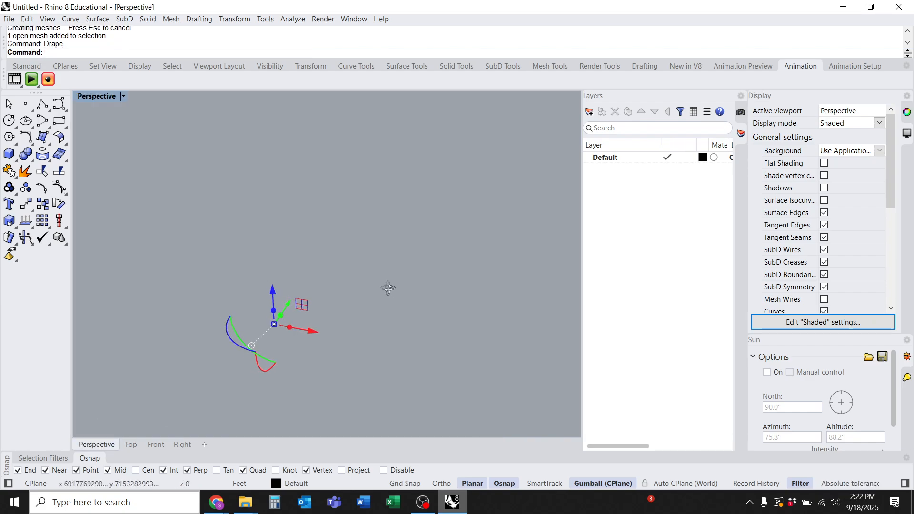
pyautogui.write('z')
pyautogui.press('Return')
pyautogui.write('s')
pyautogui.press('Return')
pyautogui.press('Escape')
# Step: Select the draped surface, raise it vertically about 39 ft above the terrain mesh and deselect it
pyautogui.scroll(5, 396, 296)
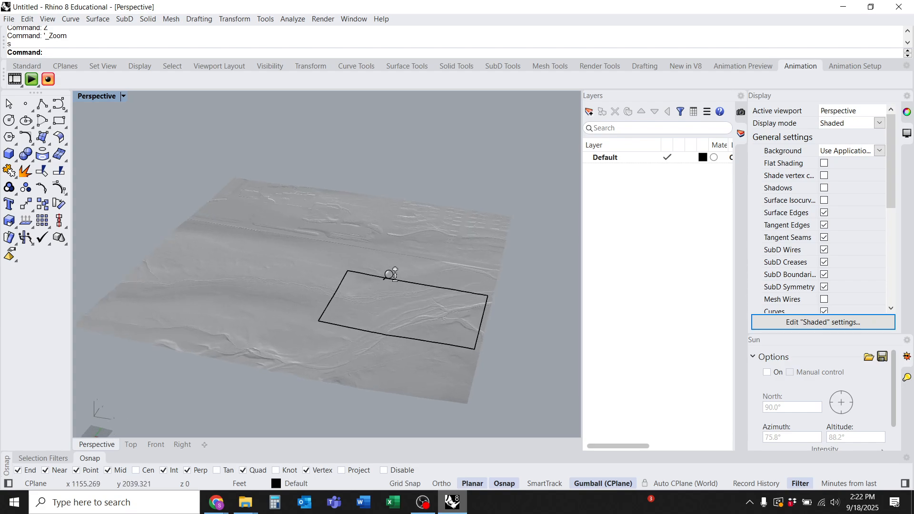
pyautogui.click(395, 301)
pyautogui.click(421, 323)
pyautogui.scroll(-2, 388, 302)
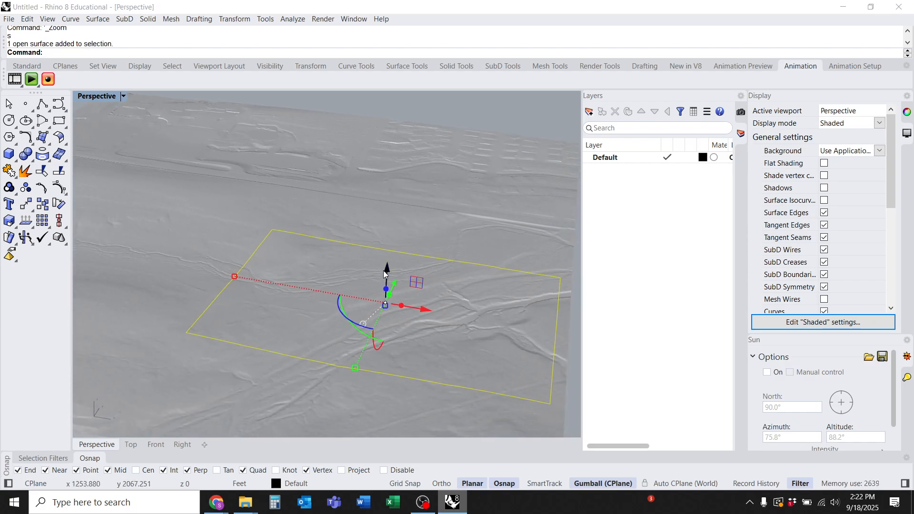
pyautogui.moveTo(388, 271); pyautogui.dragTo(388, 259)
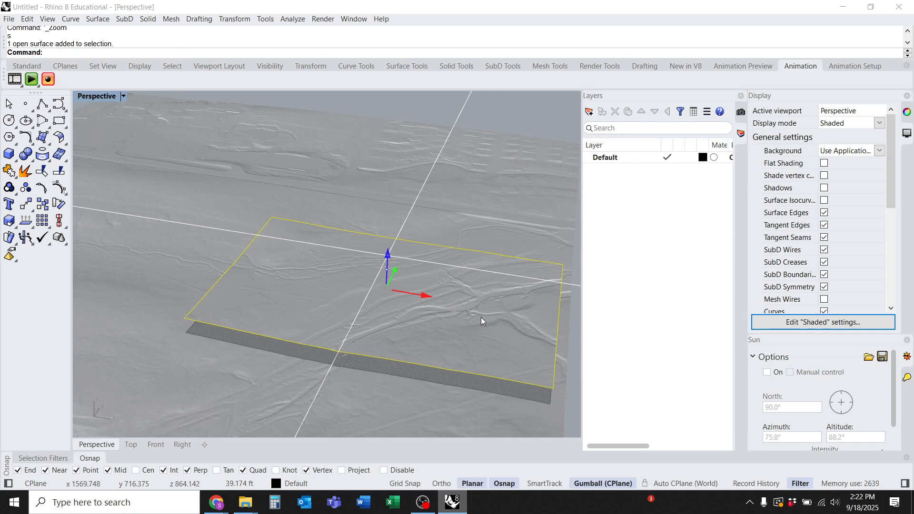
pyautogui.keyDown('shift'); pyautogui.moveTo(495, 341); pyautogui.dragTo(385, 305, button='right'); pyautogui.keyUp('shift')
pyautogui.click(496, 341)
# Step: Examine the raised draped surface against the terrain mesh up close and from above
pyautogui.scroll(7, 353, 262)
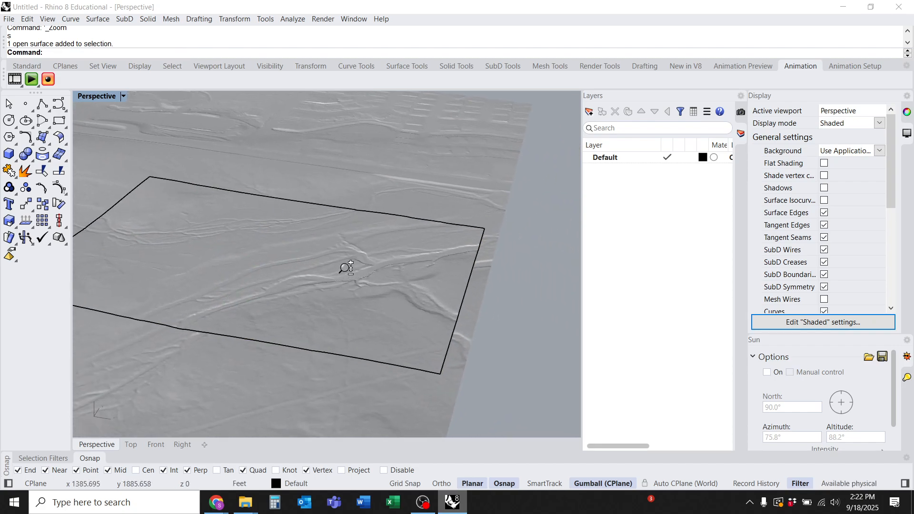
pyautogui.scroll(-5, 381, 254)
pyautogui.moveTo(398, 255)
pyautogui.mouseDown(button='right')
pyautogui.moveTo(490, 275)
pyautogui.moveTo(524, 270)
pyautogui.moveTo(477, 284)
pyautogui.moveTo(405, 267)
pyautogui.mouseUp(button='right')
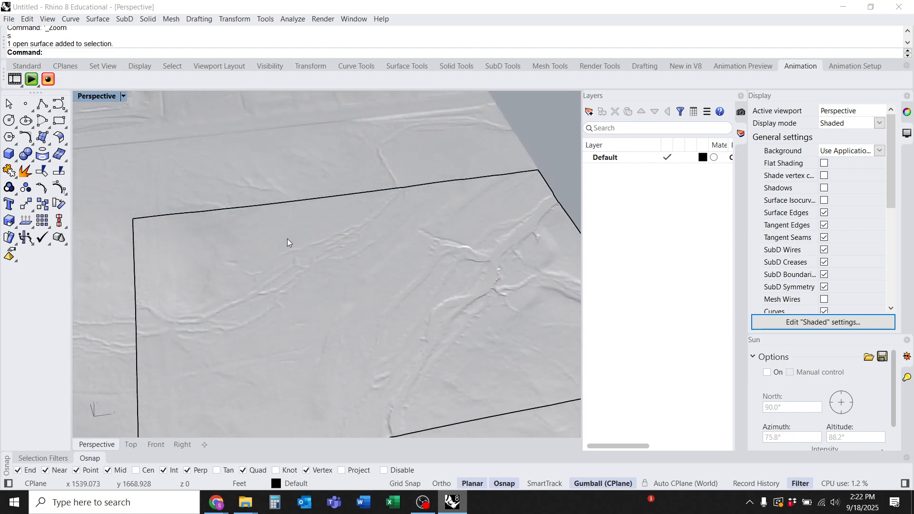
pyautogui.moveTo(279, 357); pyautogui.dragTo(415, 303, button='right')
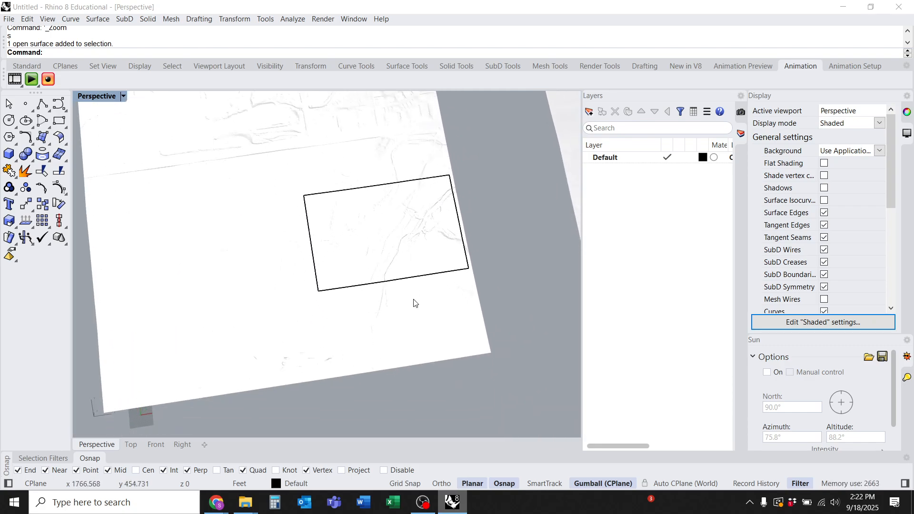